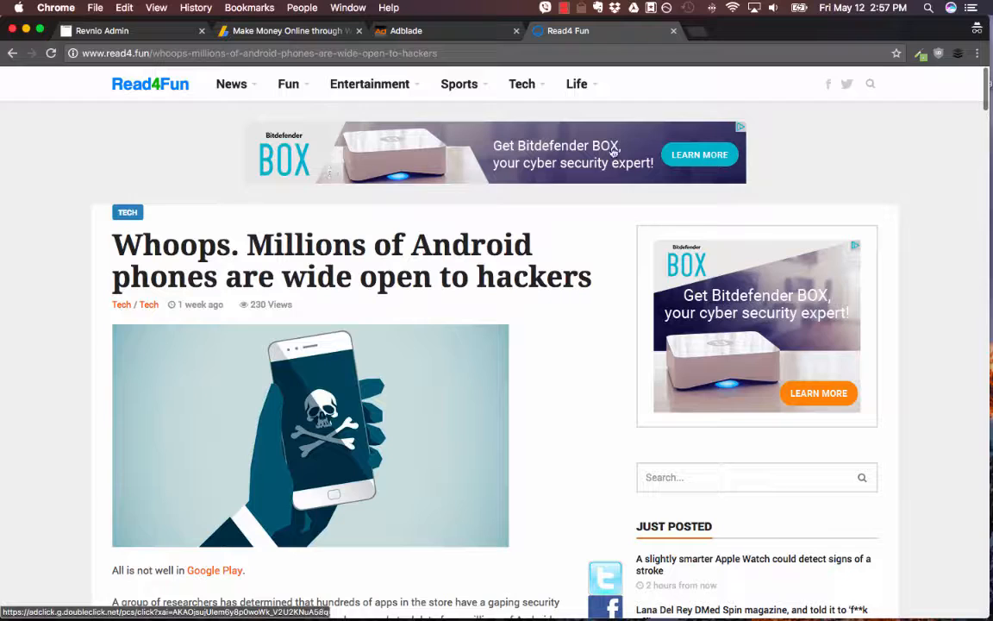
Examine the header banner, the sidebar ad and the Suggested Articles ads on the Read4Fun article about Android phones.
scroll(433, 161, "down", 3)
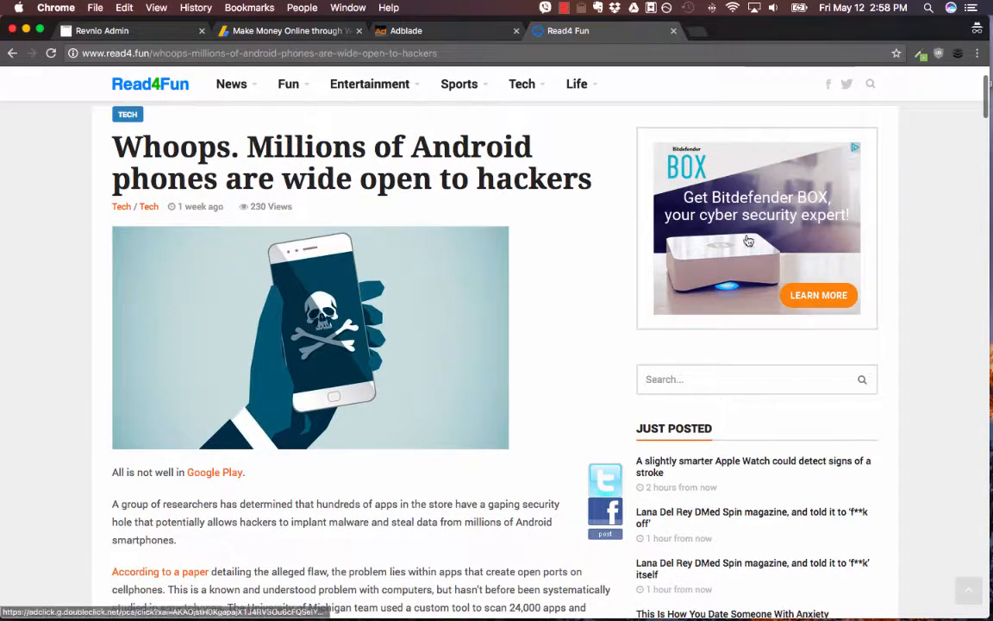
scroll(762, 207, "down", 15)
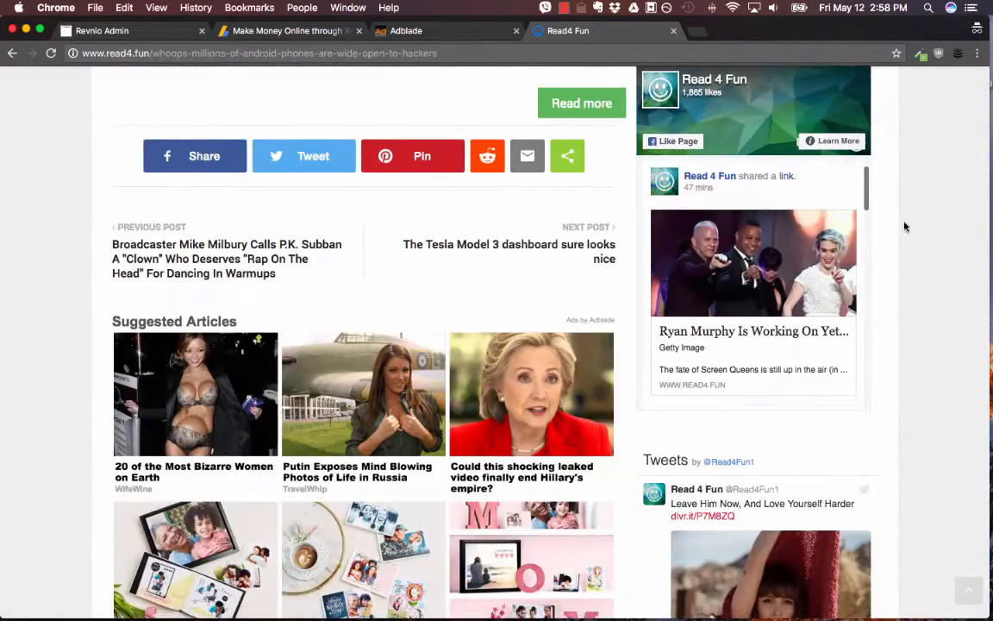
scroll(905, 226, "down", 10)
scroll(904, 226, "up", 5)
scroll(904, 226, "up", 3)
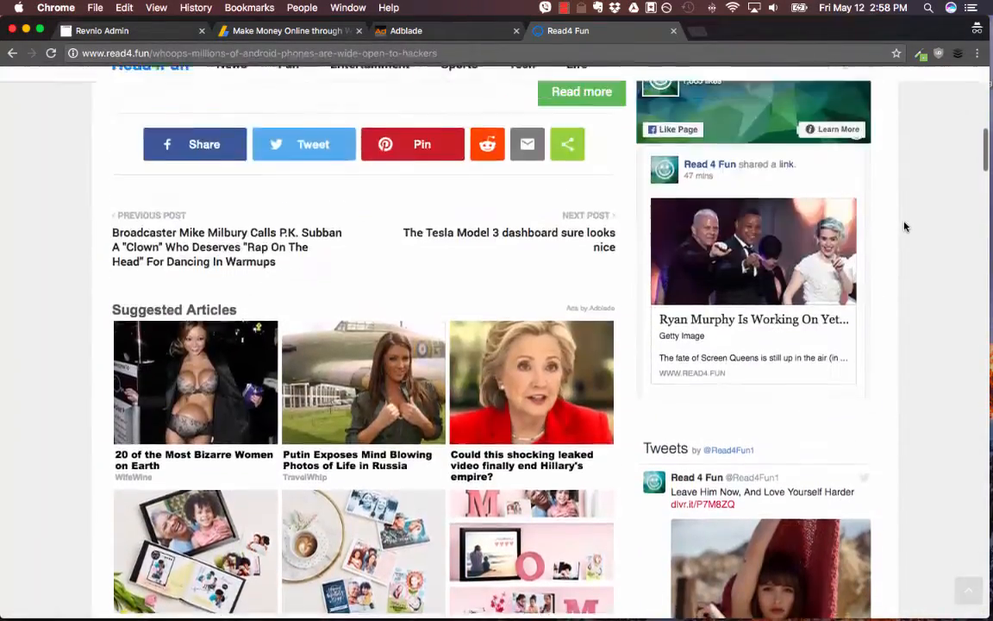
scroll(75, 268, "down", 2)
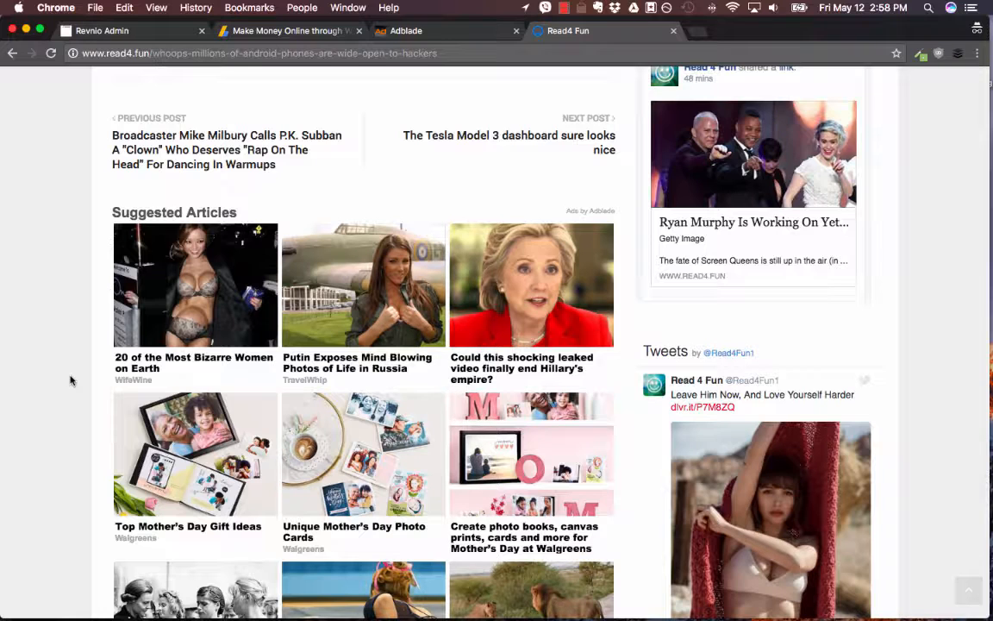
scroll(71, 380, "down", 4)
scroll(78, 211, "up", 2)
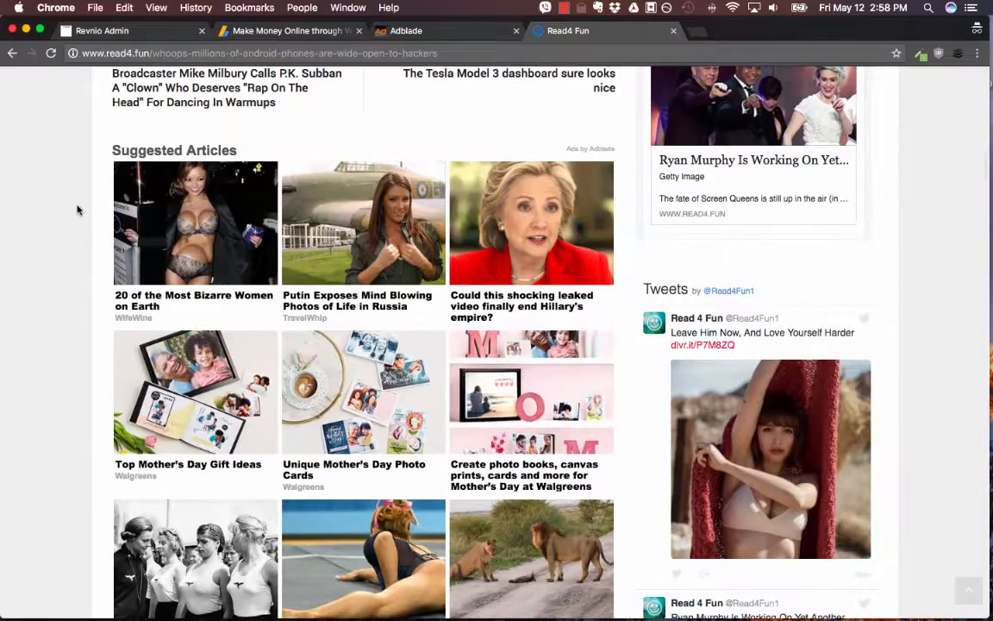
scroll(89, 192, "down", 2)
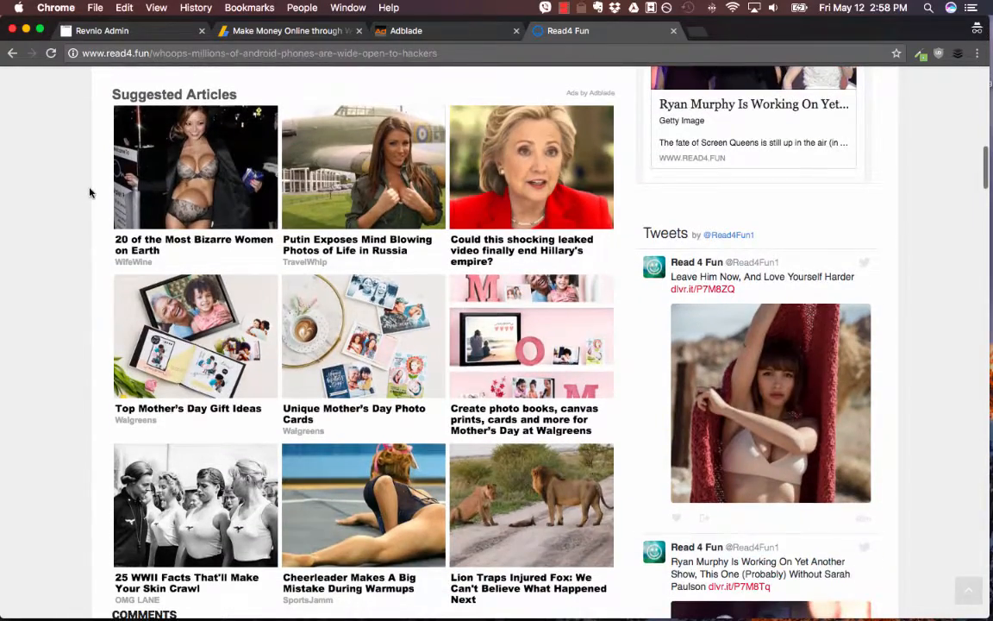
scroll(90, 192, "down", 2)
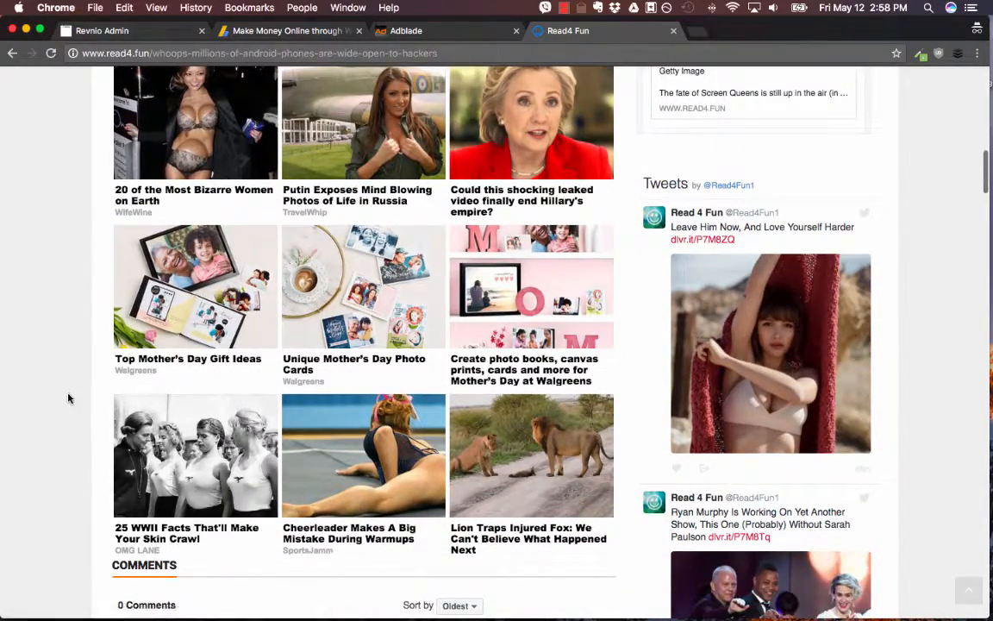
scroll(69, 398, "up", 10)
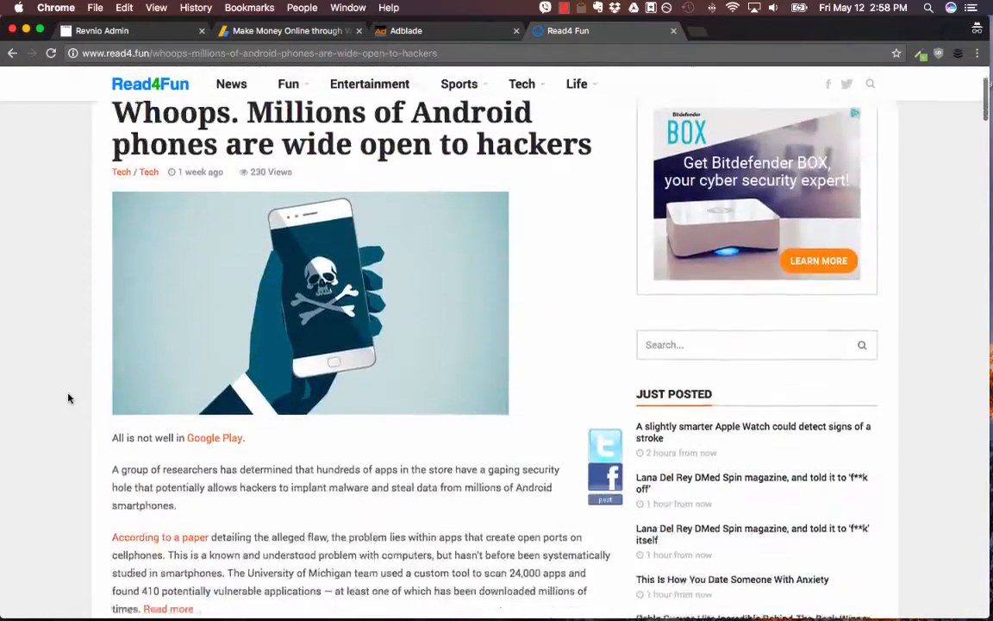
scroll(69, 398, "down", 12)
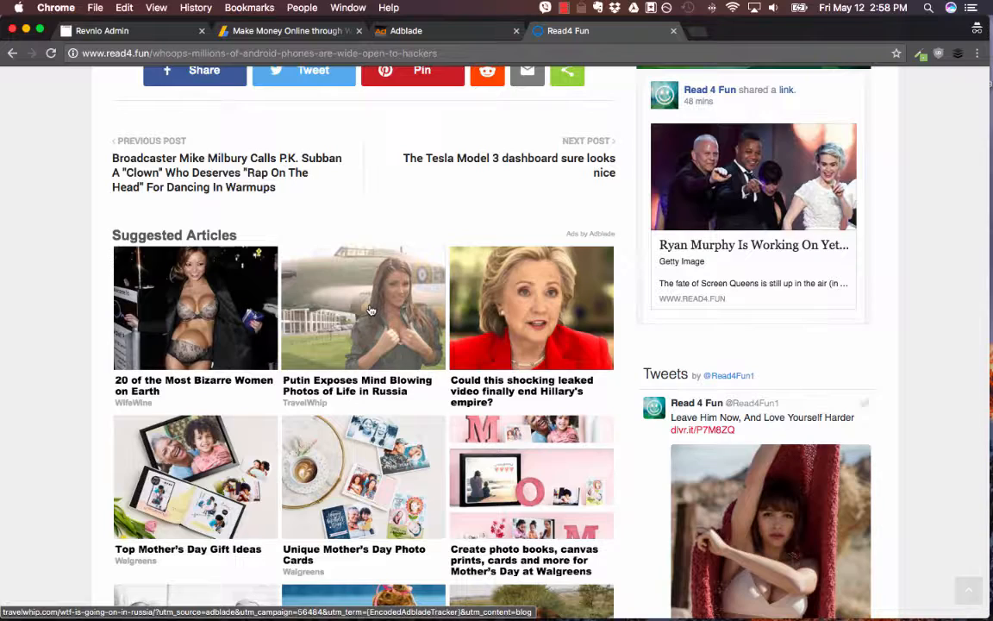
scroll(131, 346, "down", 5)
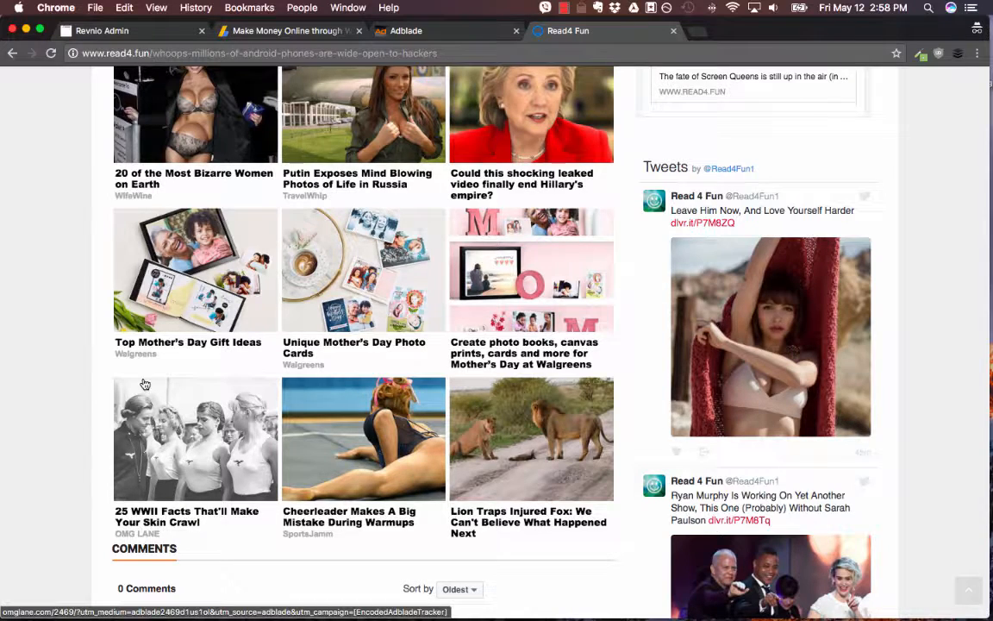
scroll(145, 384, "down", 3)
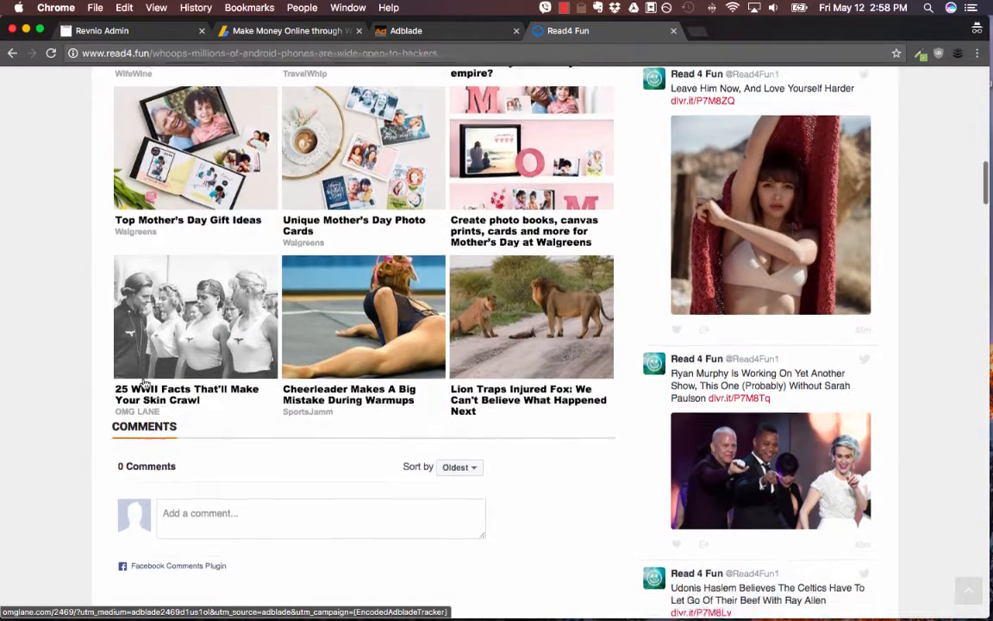
scroll(145, 383, "down", 3)
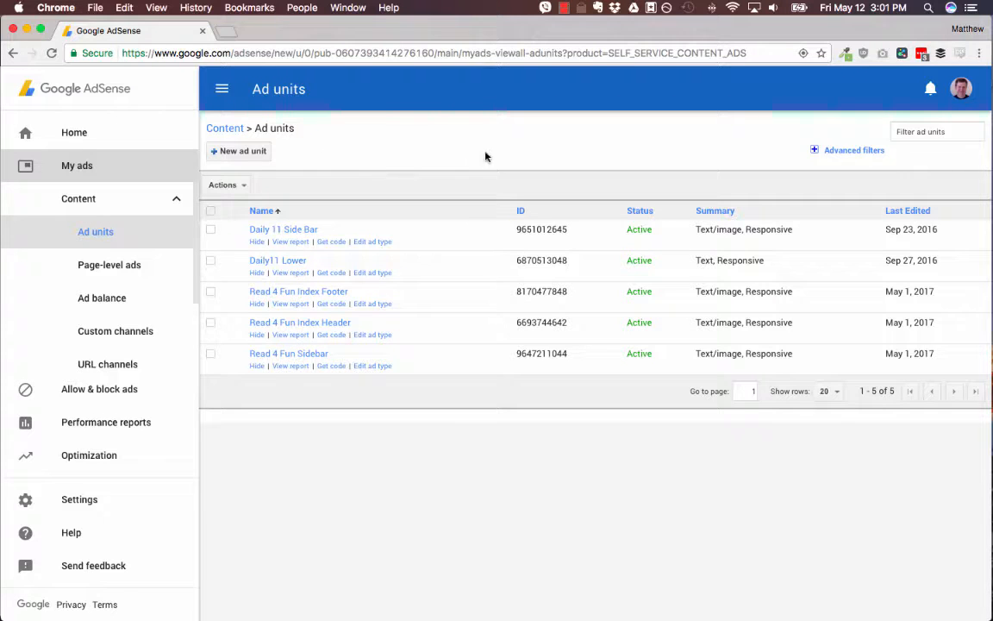
Create a responsive Text & display ad unit named Read 4 Fun Header in Google AdSense and copy its ad code.
left_click(227, 154)
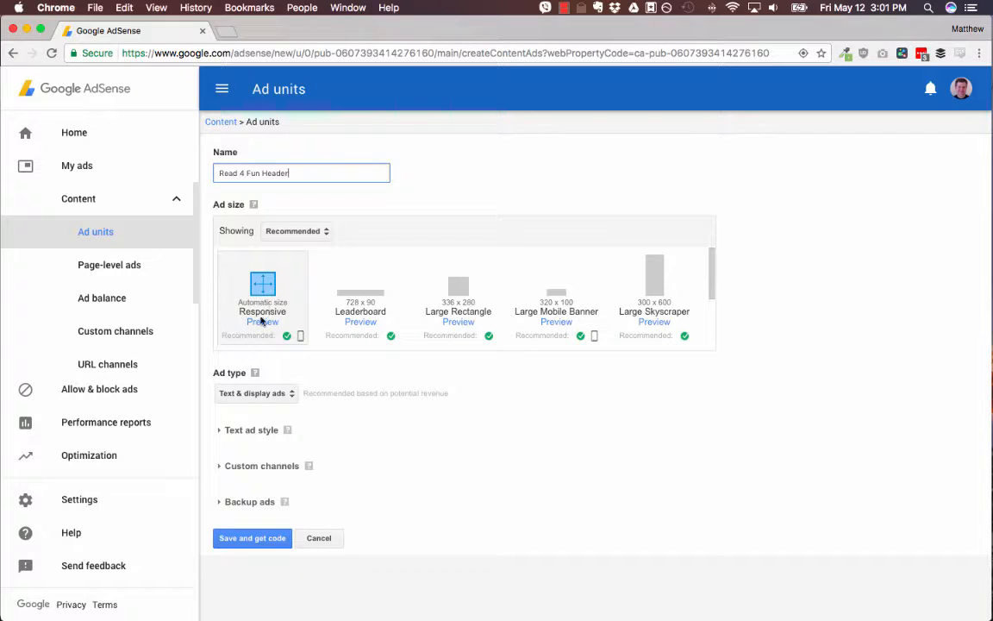
left_click(249, 539)
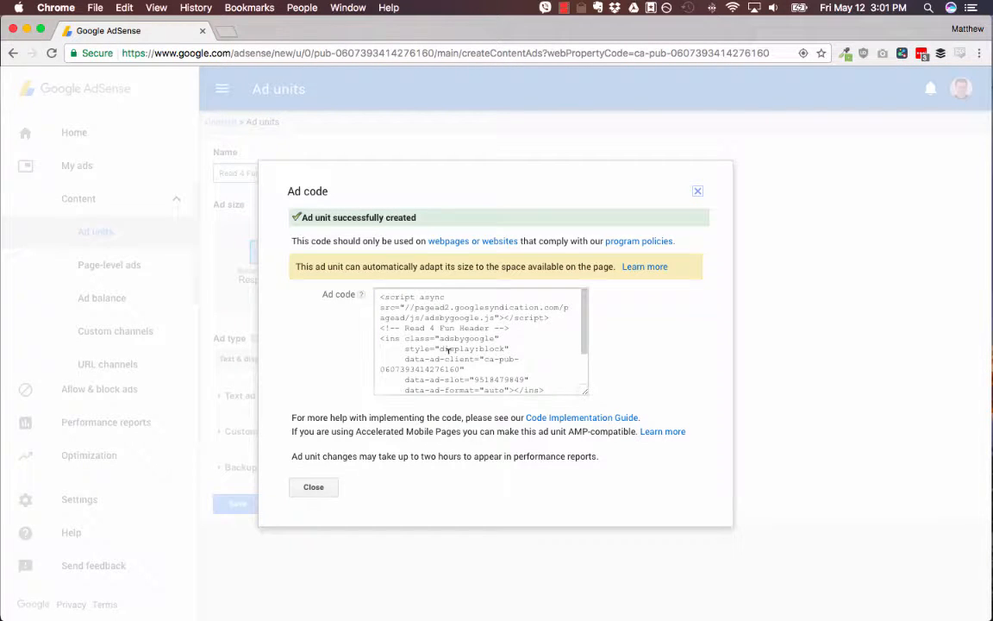
left_click(448, 350)
right_click(449, 351)
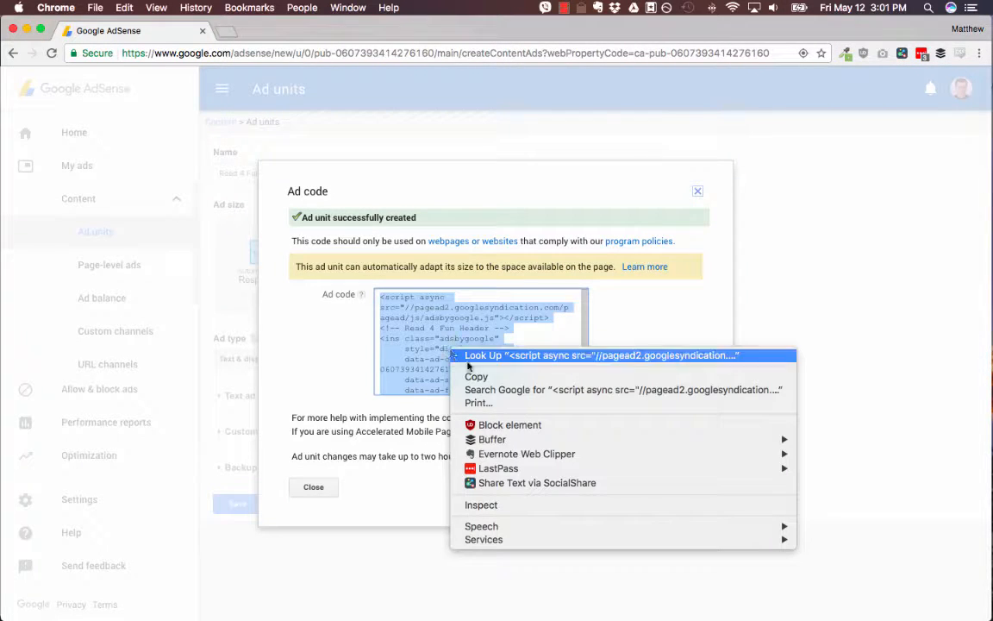
left_click(494, 378)
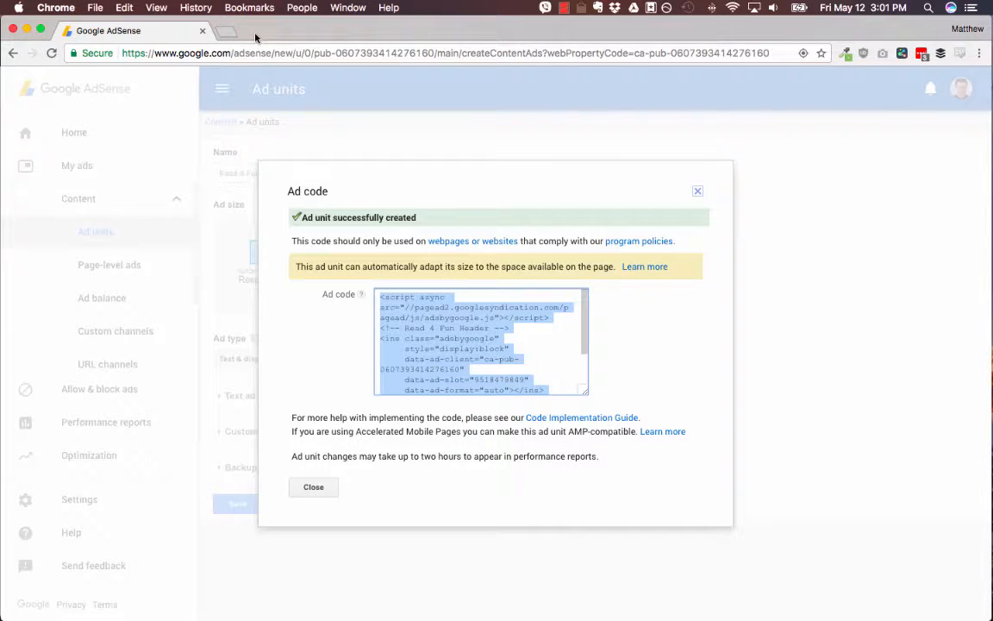
Switch to the Revnio admin site and open its Ads Sections to review the existing ads and their positions.
left_click_drag(257, 35, 251, 52)
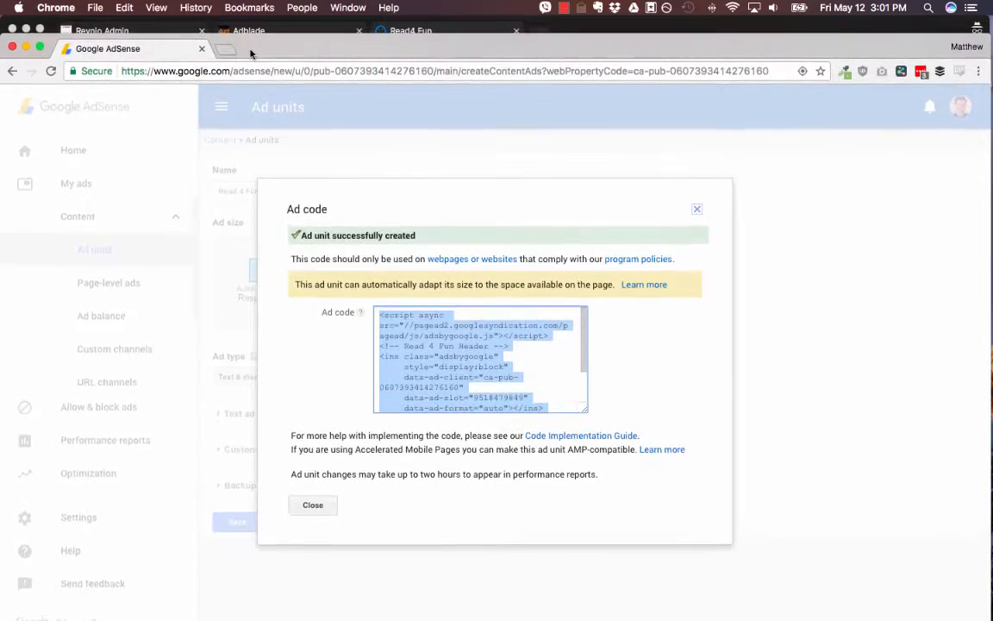
left_click(155, 31)
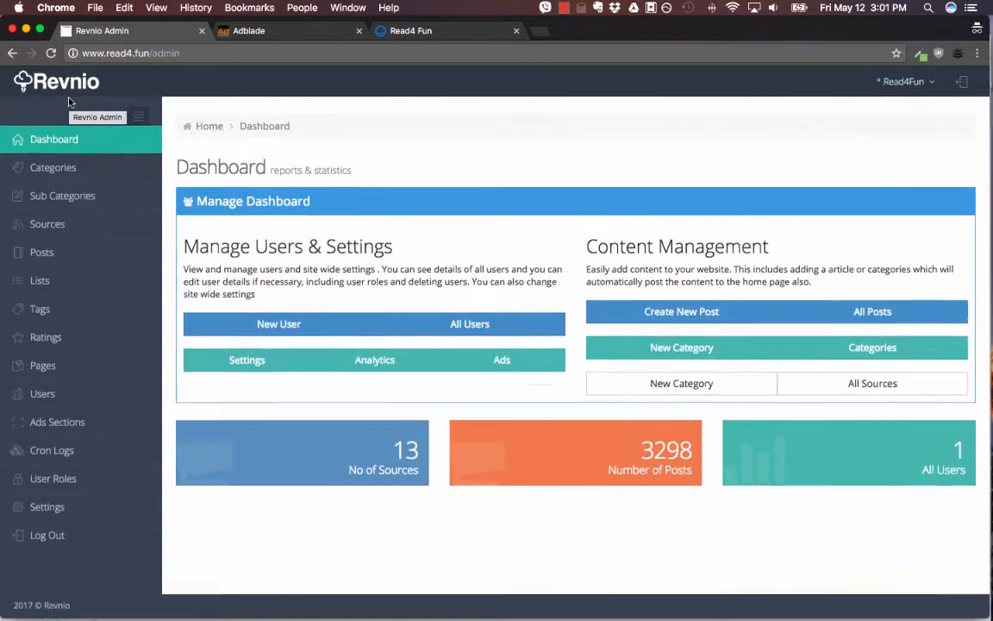
left_click(37, 423)
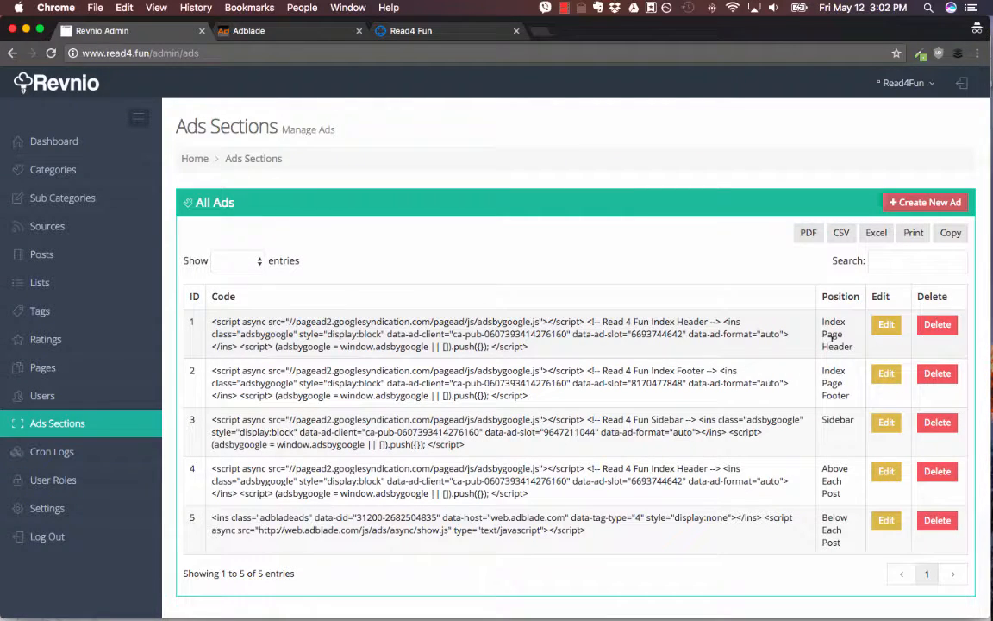
scroll(833, 338, "down", 1)
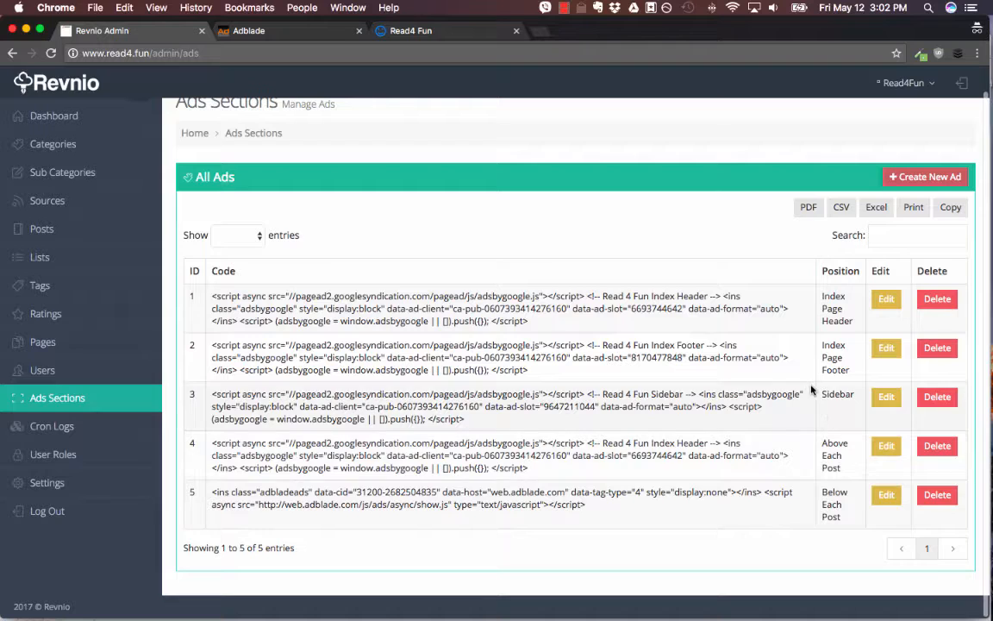
scroll(810, 390, "up", 1)
Start a new ad with the copied AdSense code as its ad code and review the available position options.
left_click(928, 202)
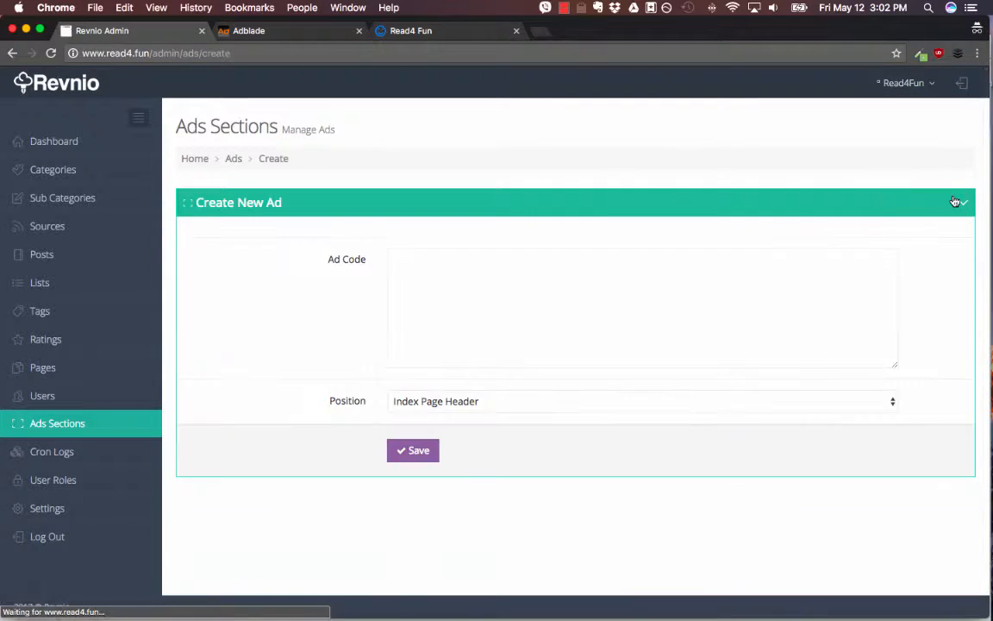
left_click(539, 297)
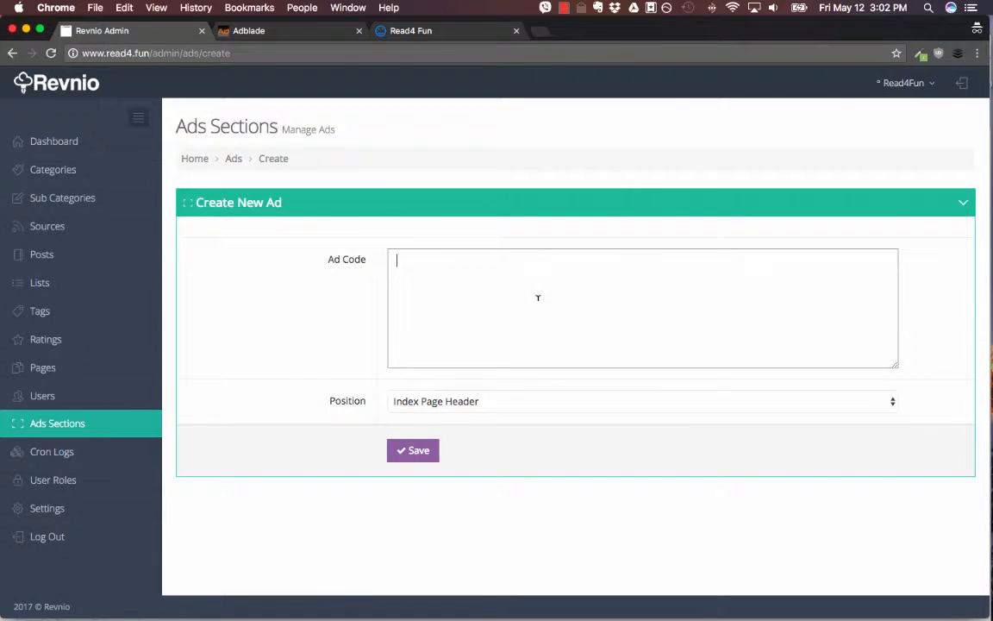
key("ctrl+v")
left_click(520, 402)
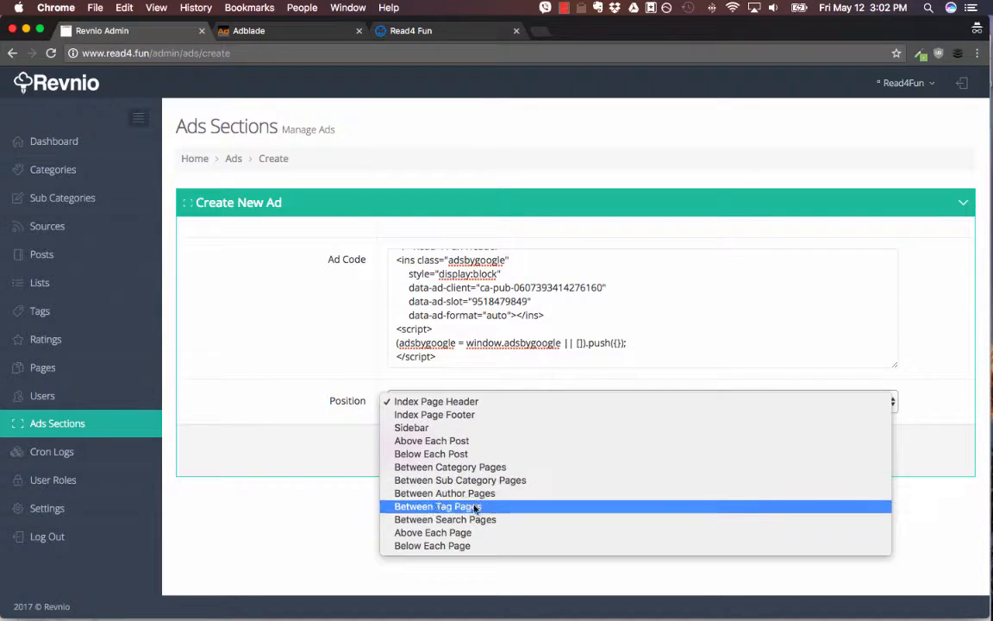
left_click(290, 505)
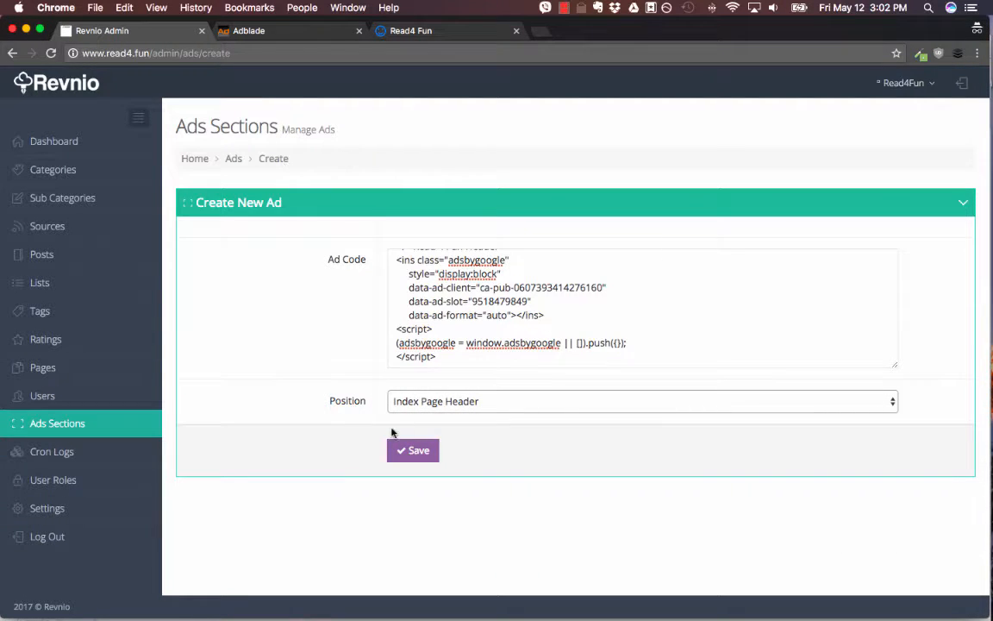
scroll(466, 319, "up", 1)
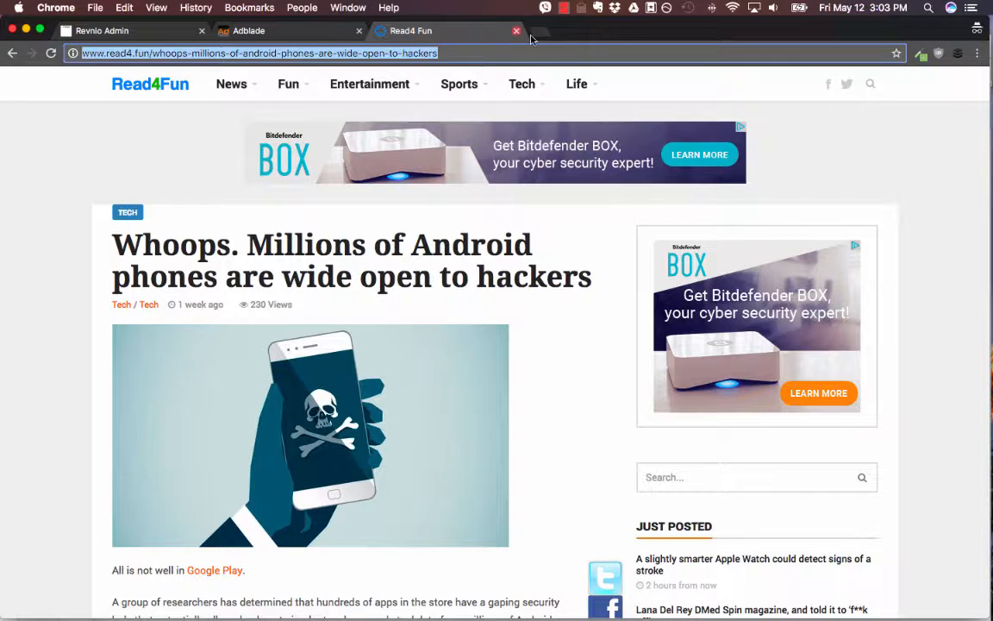
Set the new ad's position to Sidebar.
left_click(143, 33)
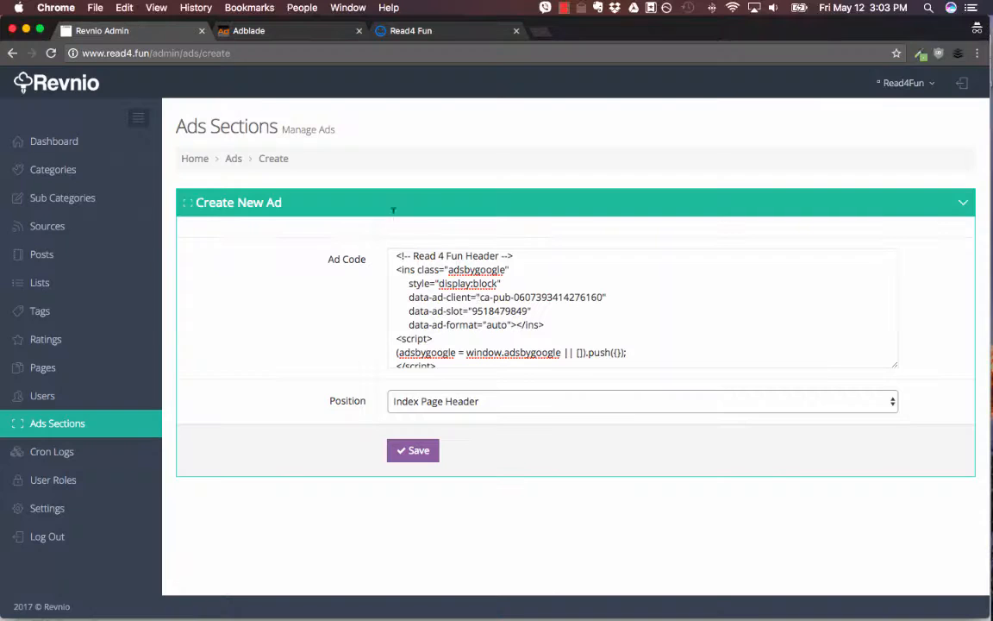
left_click(435, 402)
left_click(501, 428)
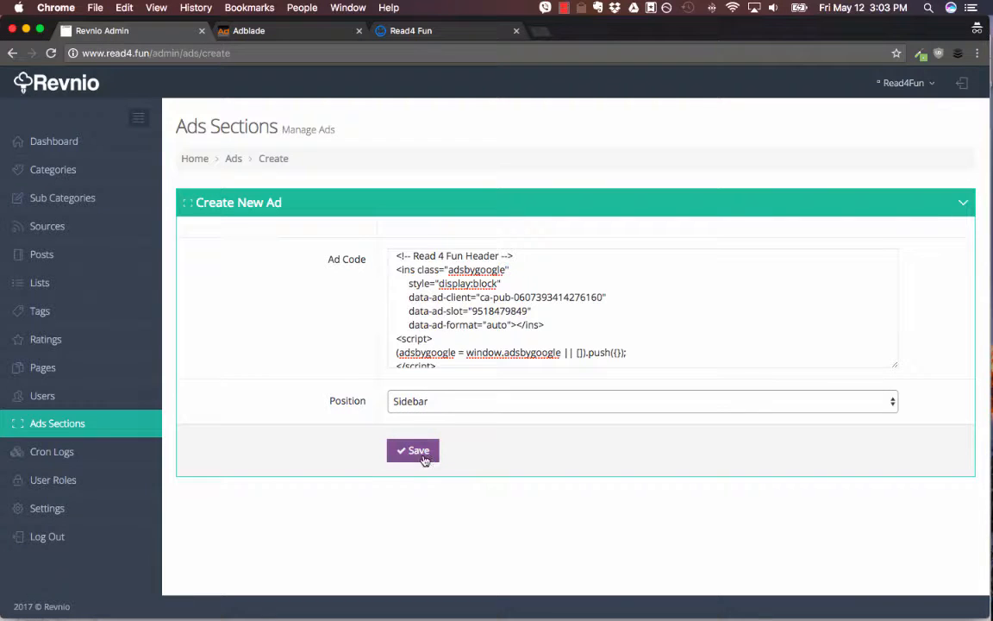
Review the Suggested Articles ad block below the post on the Read4Fun article page.
left_click(412, 31)
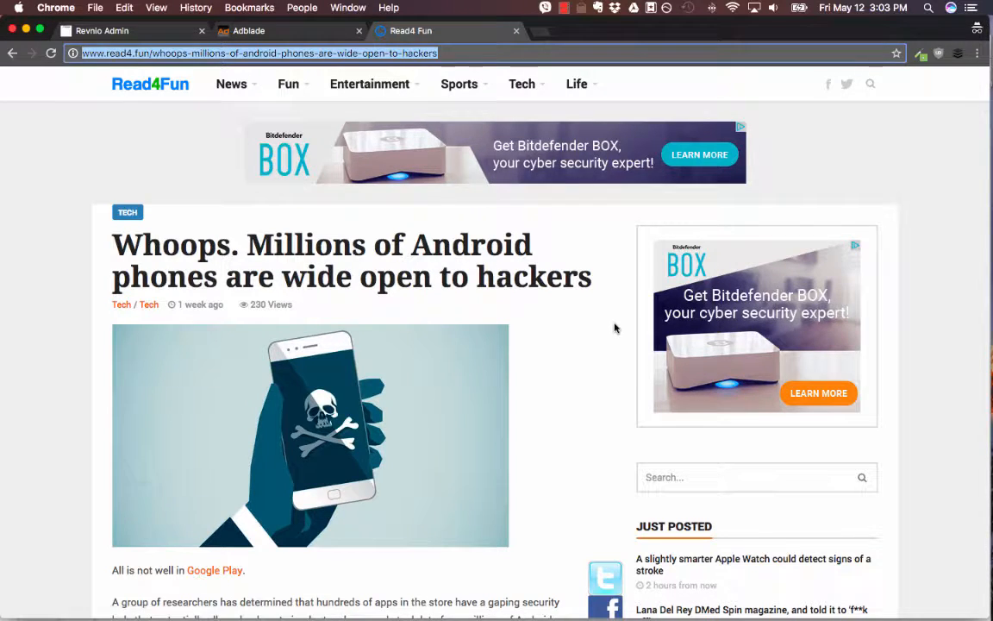
scroll(615, 327, "down", 15)
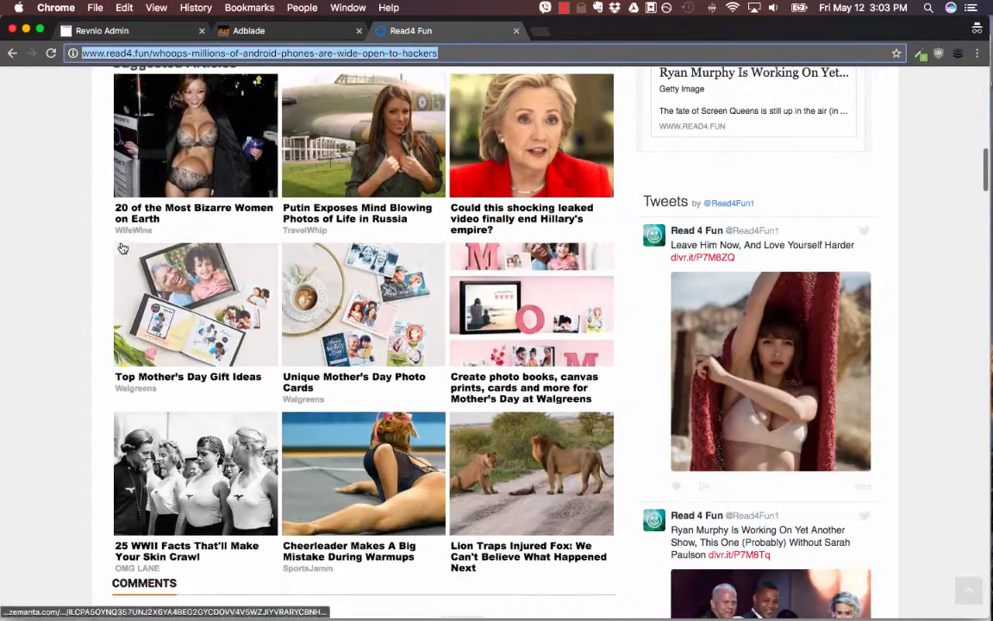
scroll(107, 245, "up", 5)
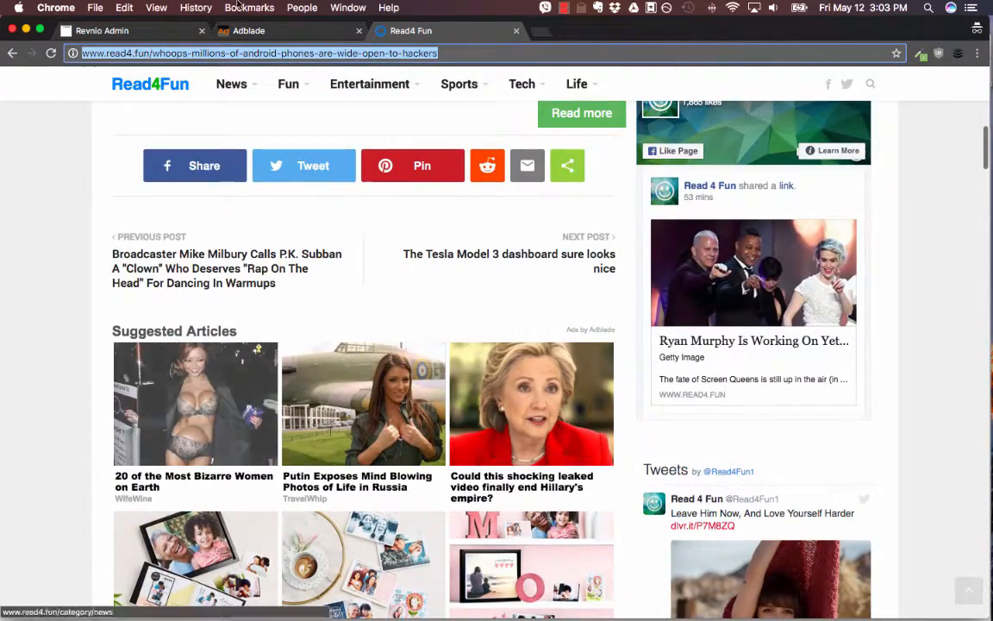
Switch to Adblade's Build Ad Zone page and choose the Type 3 ad zone with nine offers below the content.
left_click(227, 30)
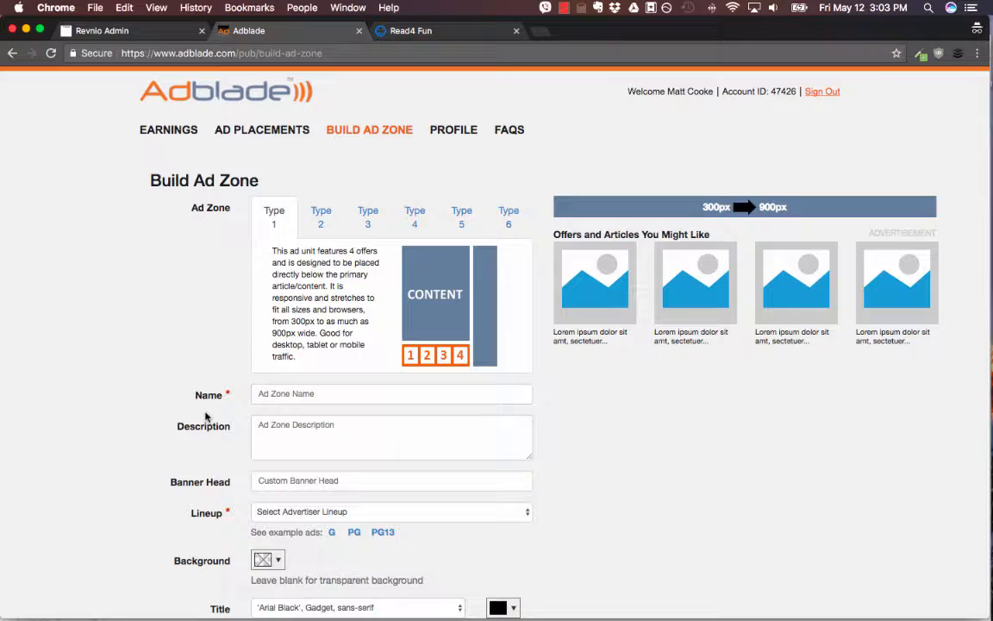
scroll(206, 416, "down", 1)
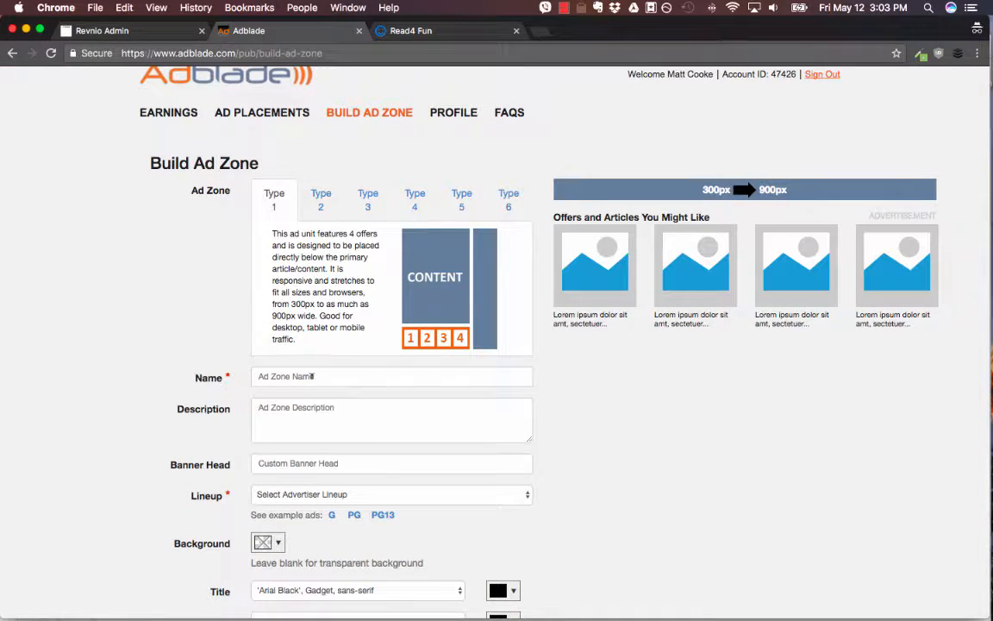
left_click(322, 203)
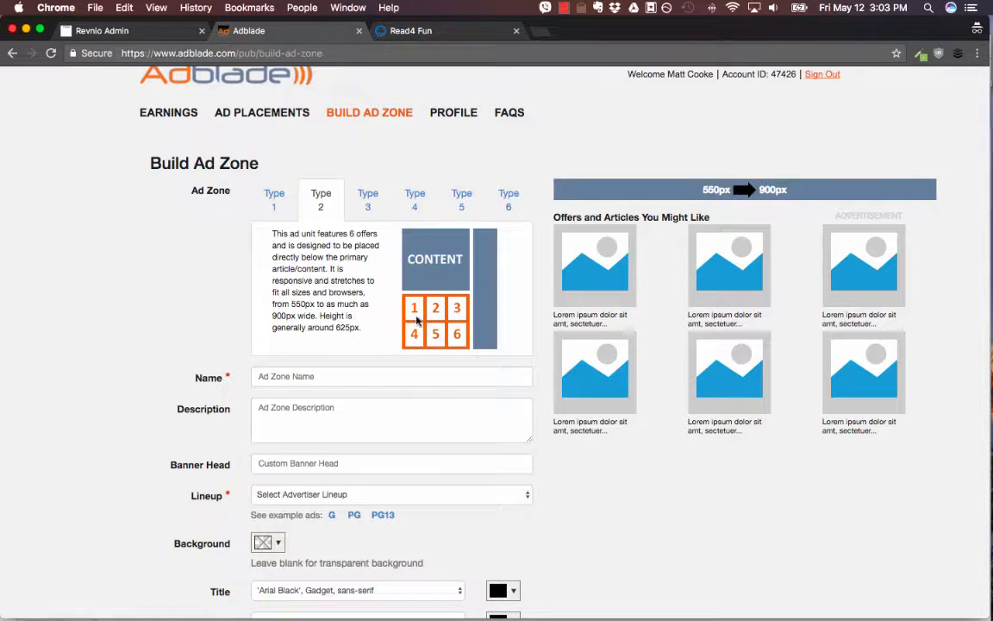
left_click(368, 200)
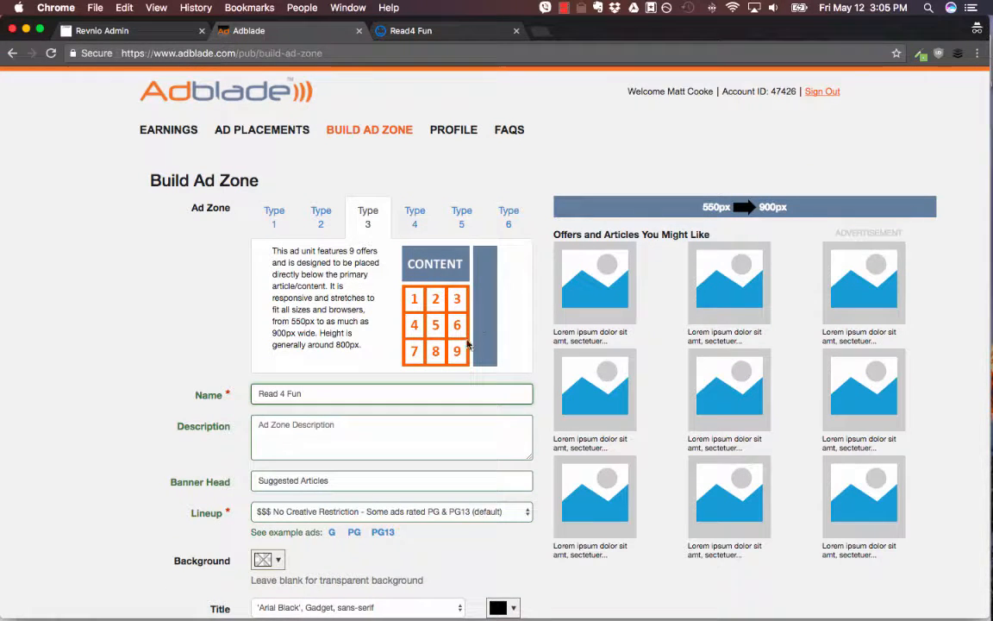
Keep the ad zone name as Read 4 Fun and fill in its description as Suggested Articles.
scroll(142, 342, "down", 3)
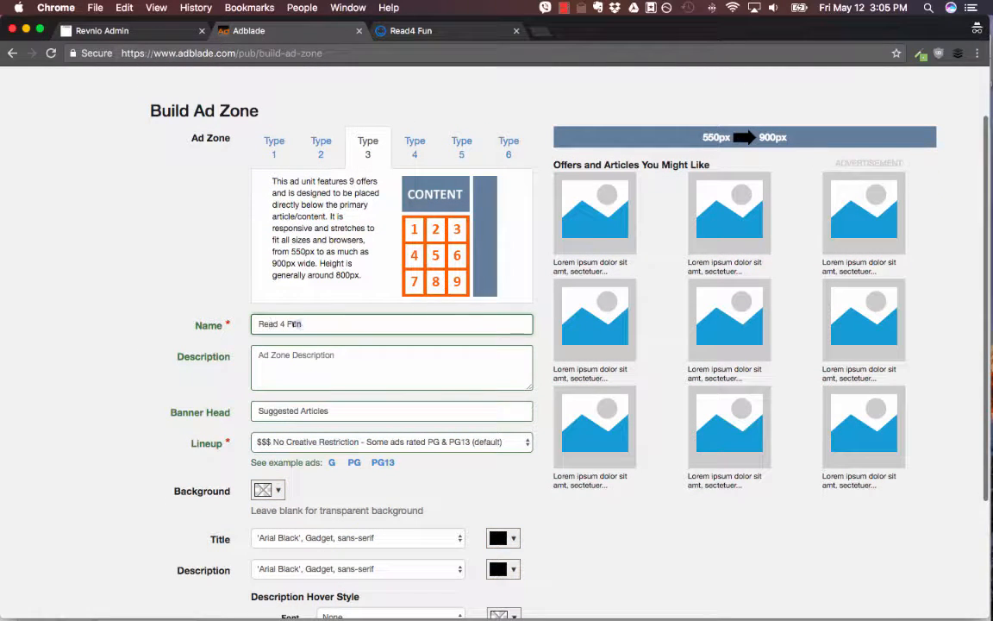
left_click_drag(294, 324, 244, 320)
key("super+x")
key("super+v")
left_click(298, 375)
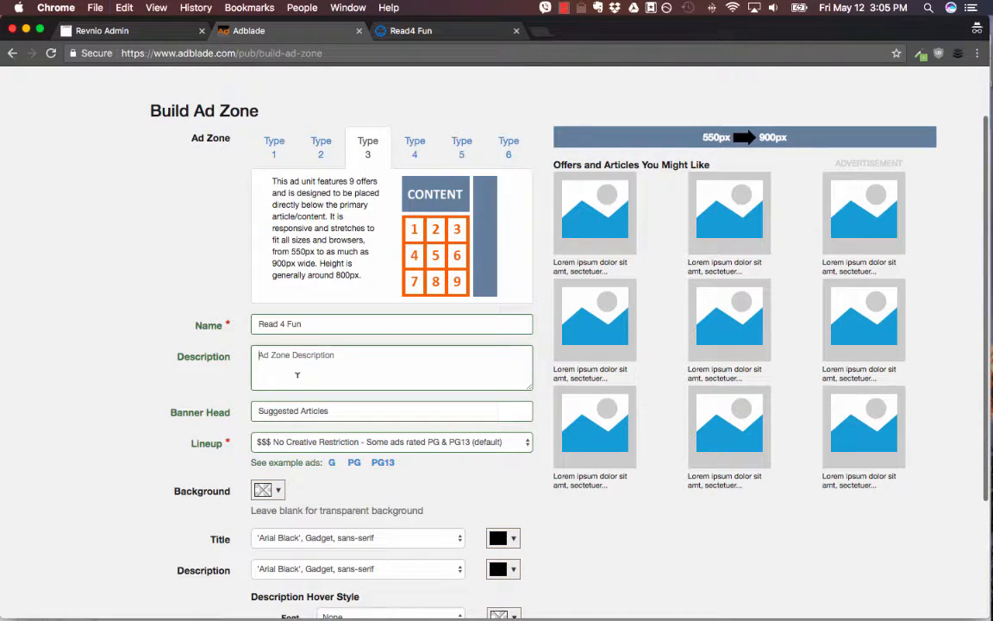
key("super+v")
left_click(63, 357)
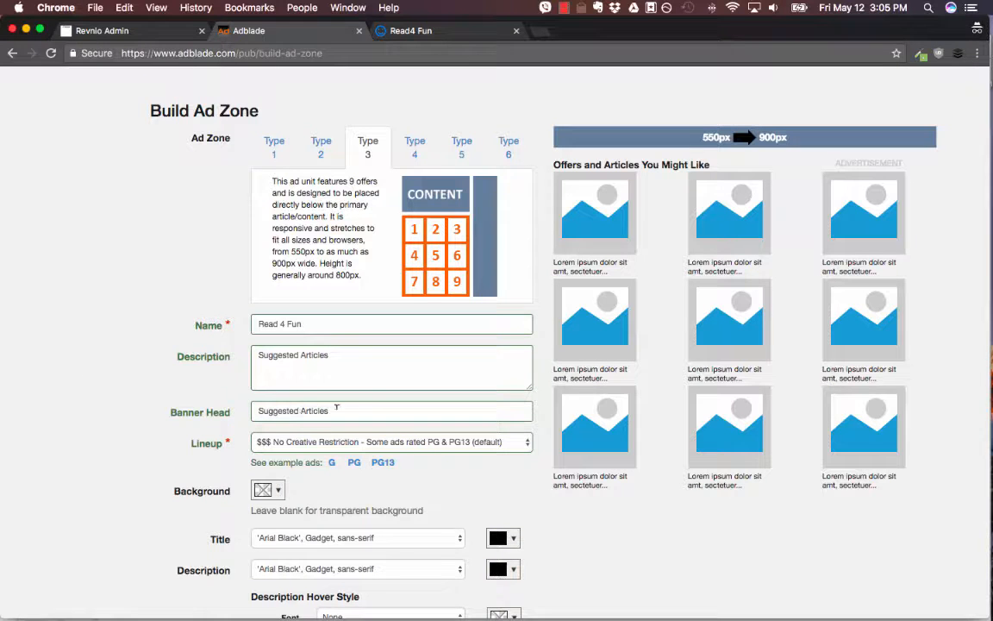
Compare the Suggested Articles banner head with the heading above the ad block on the Read4Fun article page.
left_click_drag(336, 408, 255, 406)
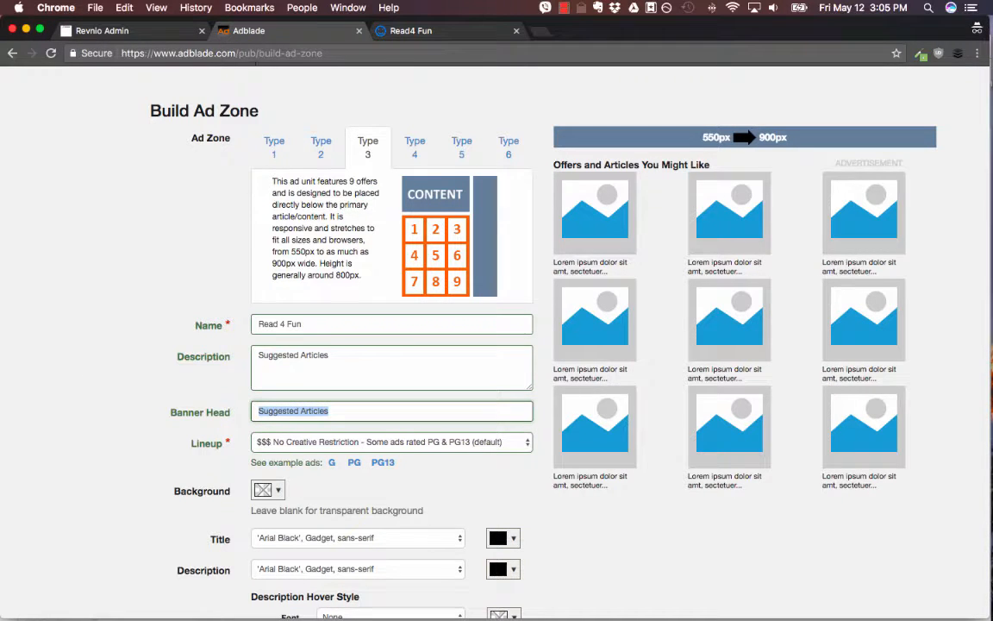
left_click(386, 30)
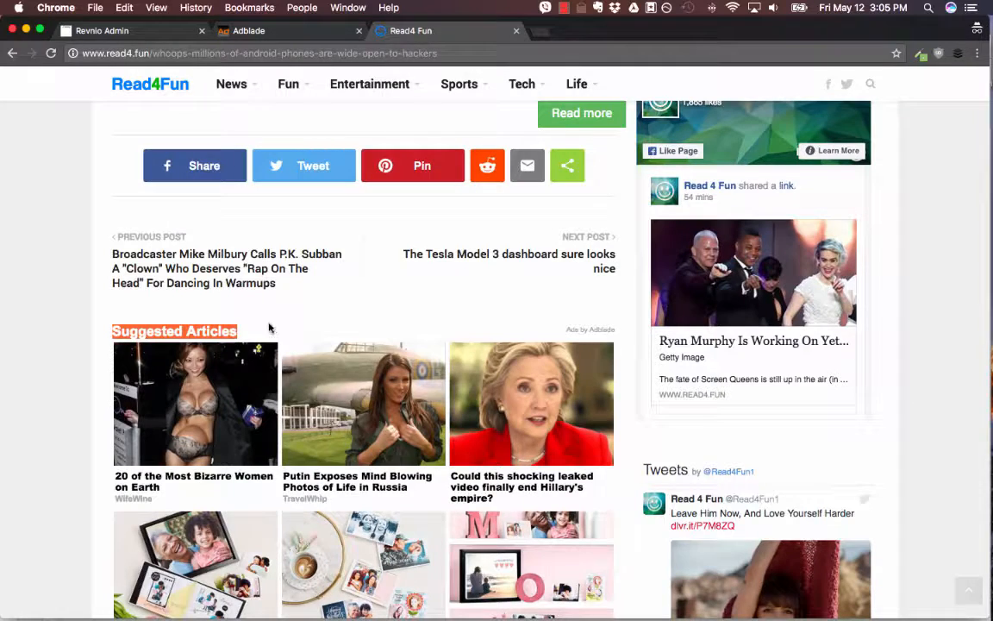
left_click_drag(259, 330, 113, 331)
left_click(135, 329)
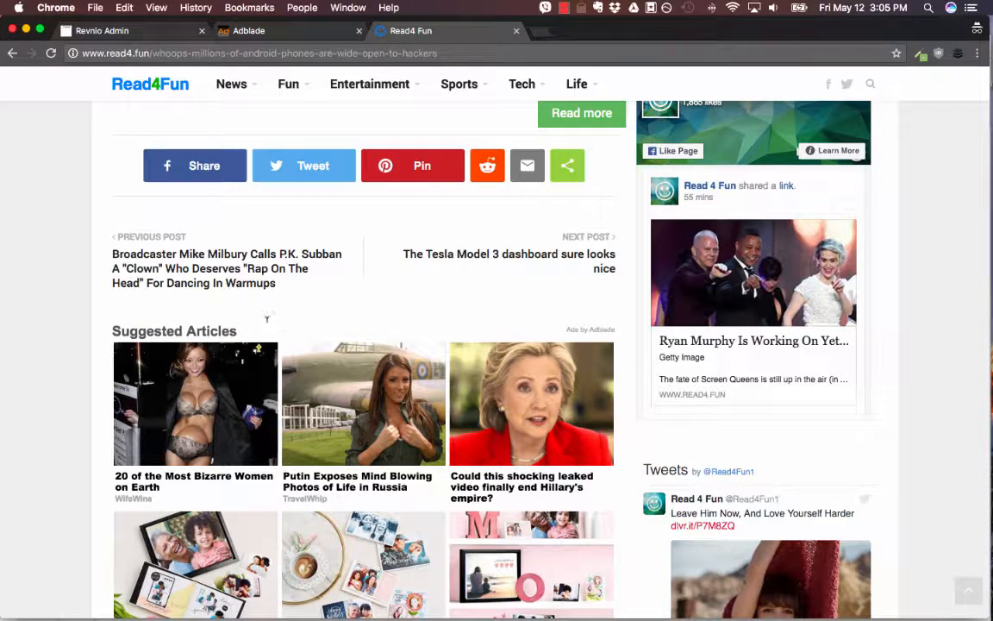
left_click(259, 28)
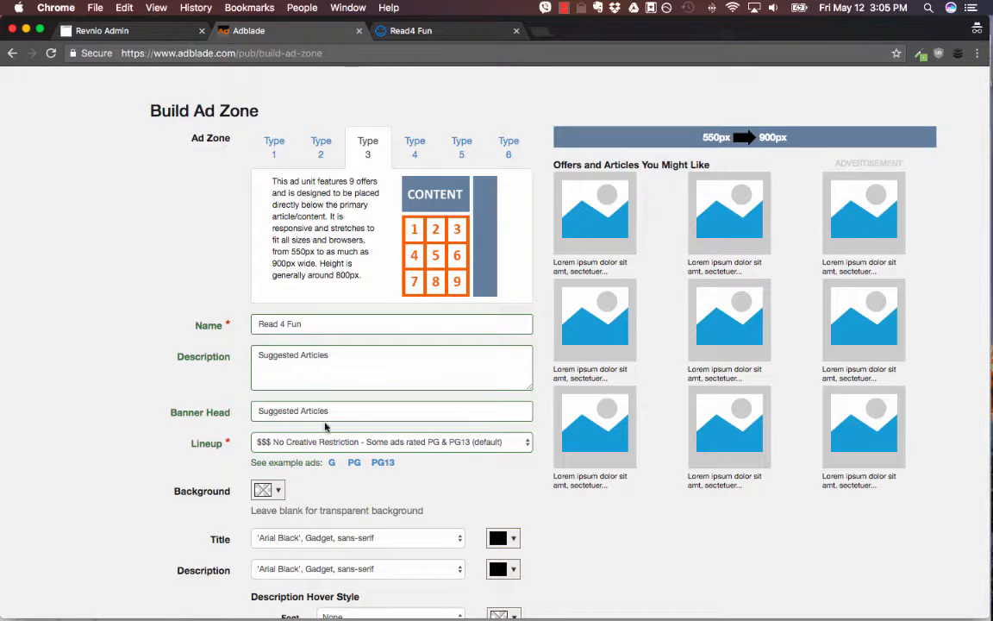
Set the lineup to $$$ No Creative Restriction - Some ads rated PG & PG13 (default) and submit the ad zone.
scroll(321, 376, "down", 2)
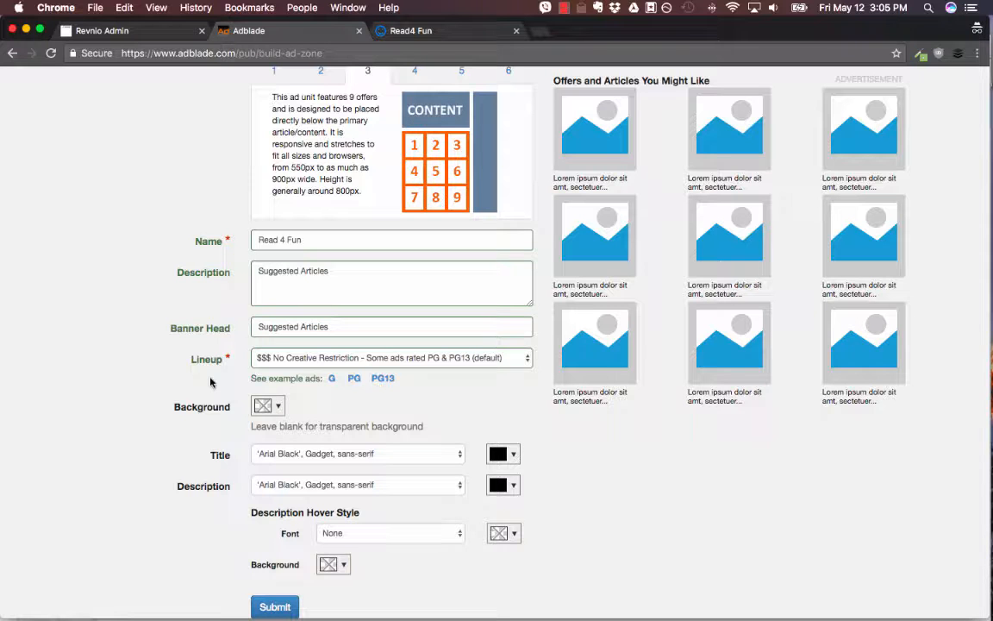
left_click(285, 360)
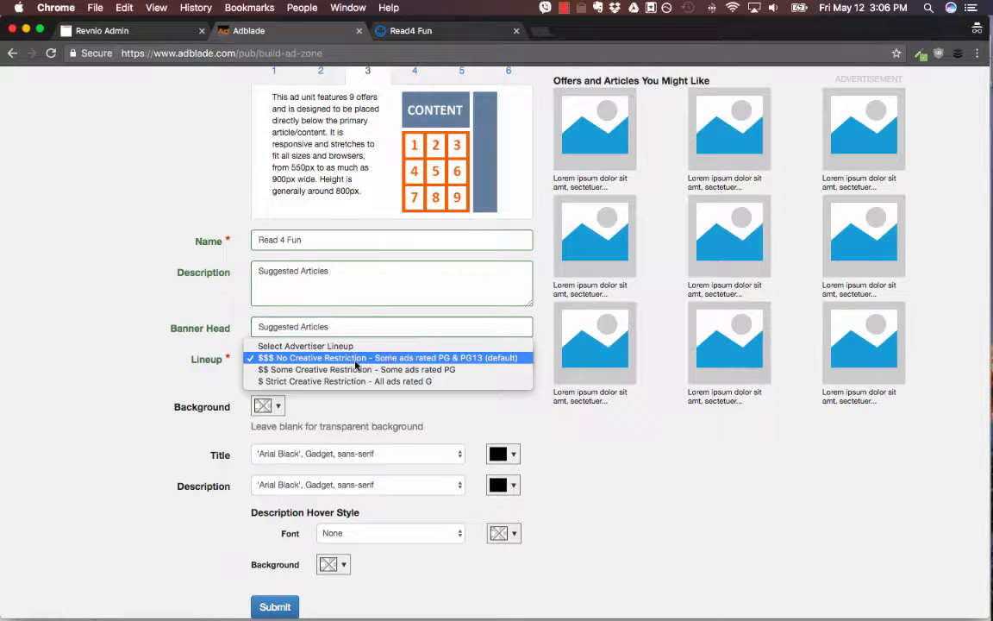
left_click(436, 362)
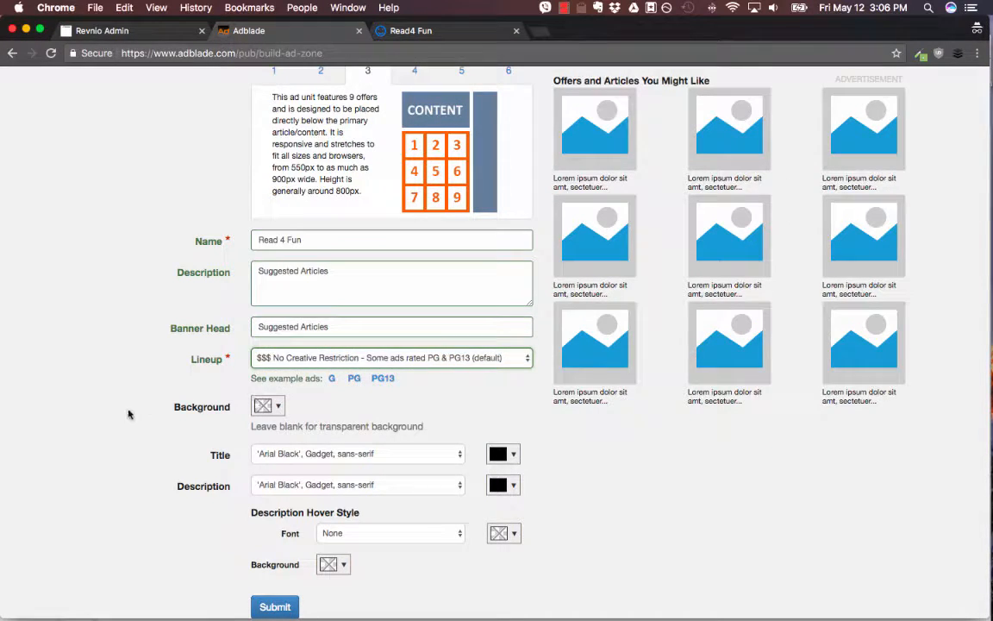
scroll(127, 412, "down", 3)
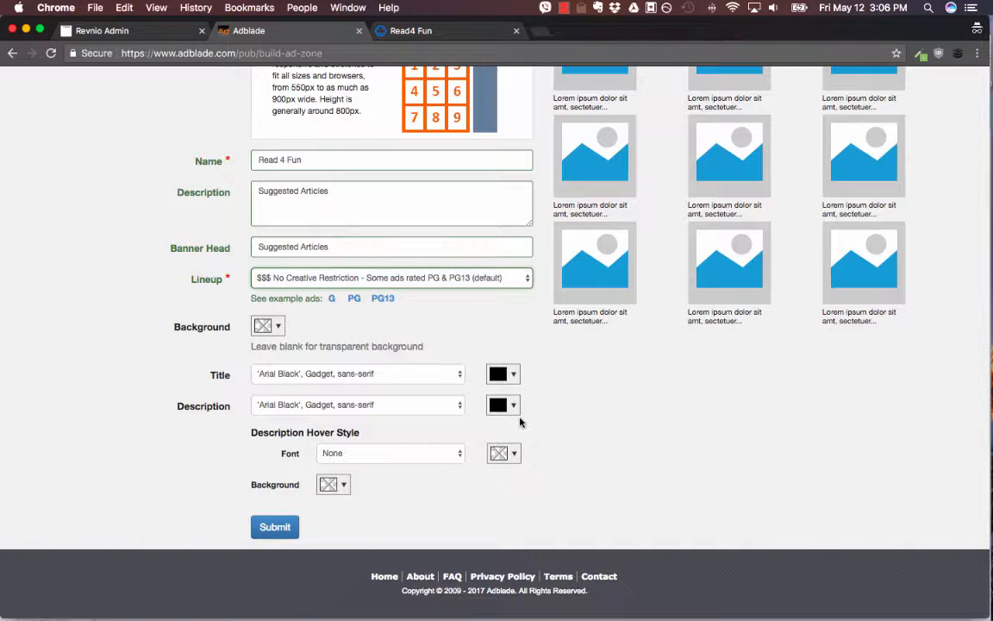
left_click(273, 529)
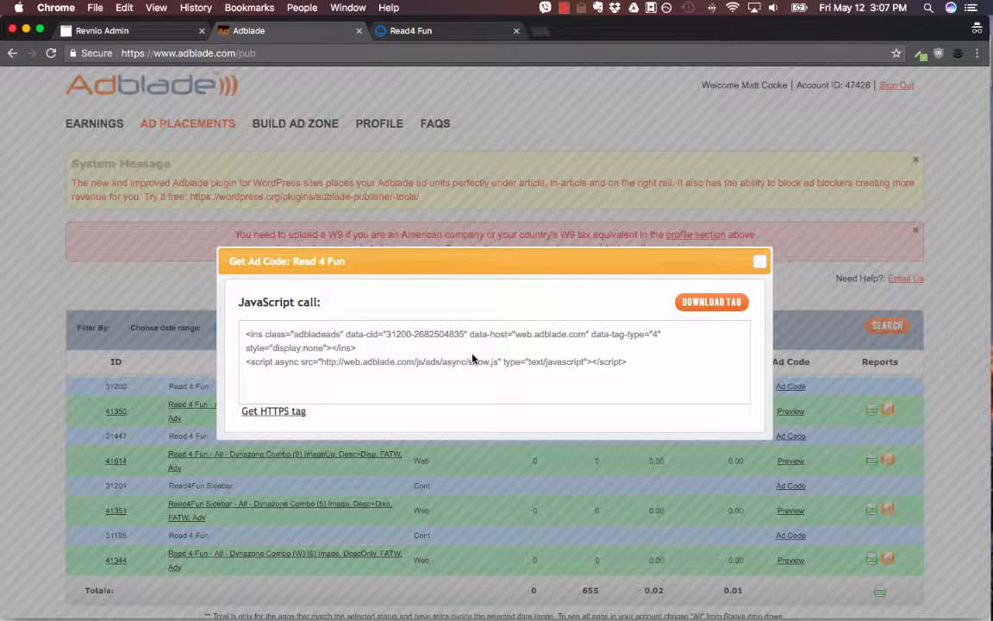
Copy the Read 4 Fun JavaScript ad code and review the existing ads in Revnio's Ads Sections.
left_click_drag(627, 363, 294, 323)
key("cmd+c")
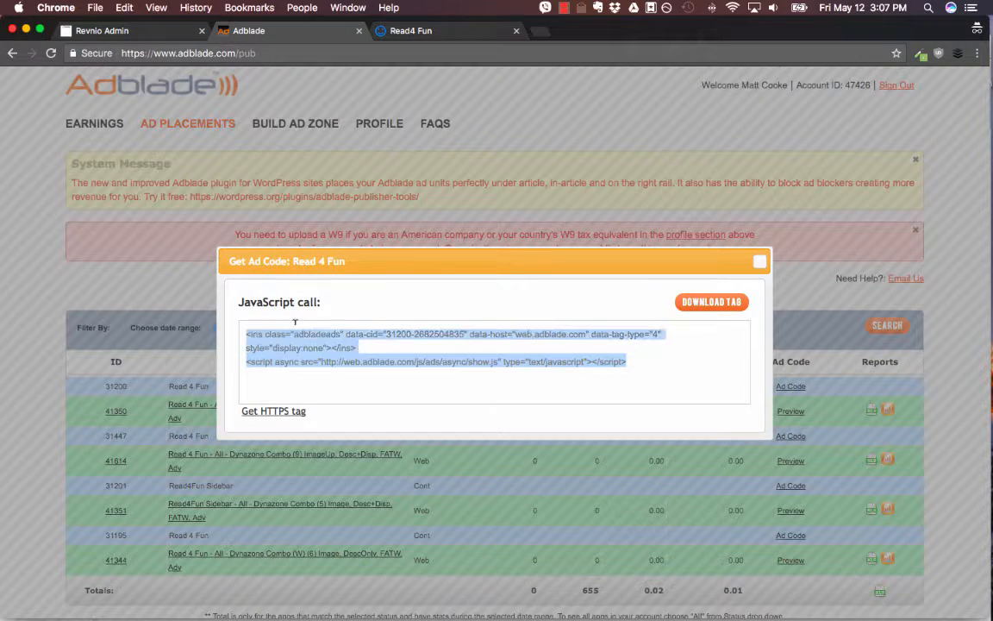
left_click(108, 30)
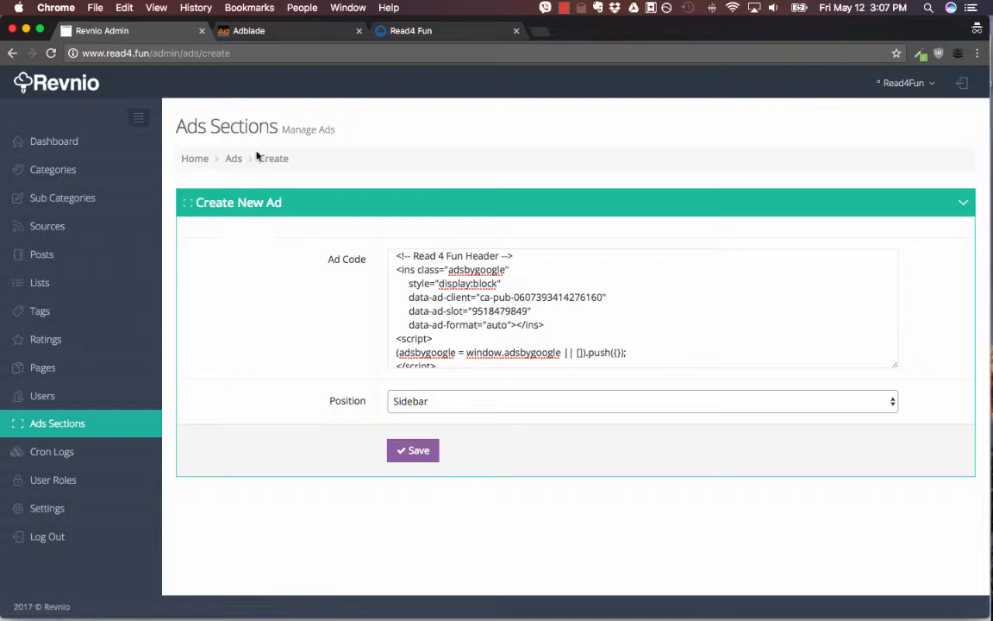
left_click(58, 427)
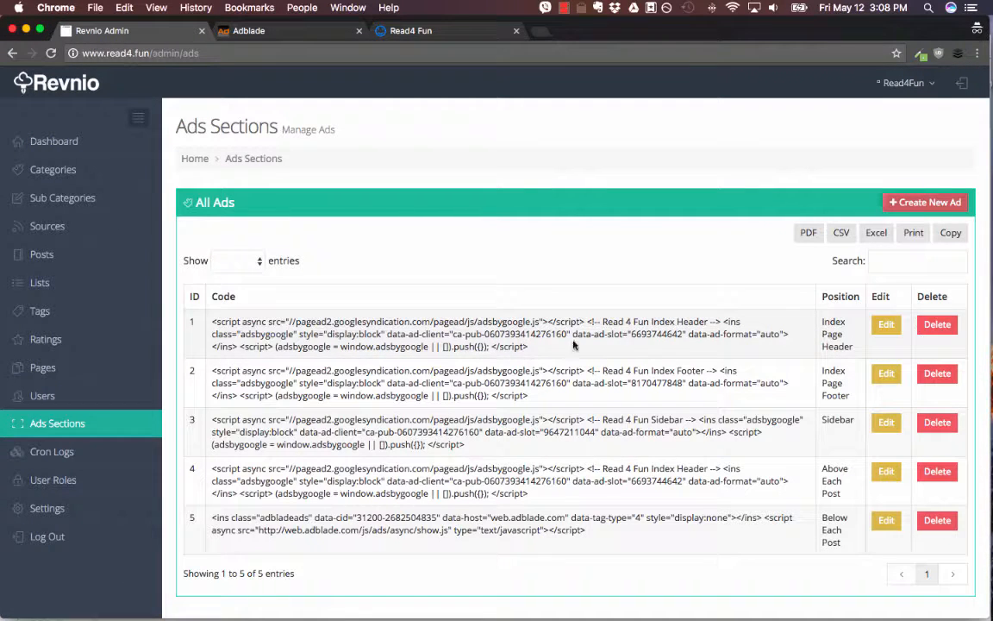
scroll(638, 346, "down", 1)
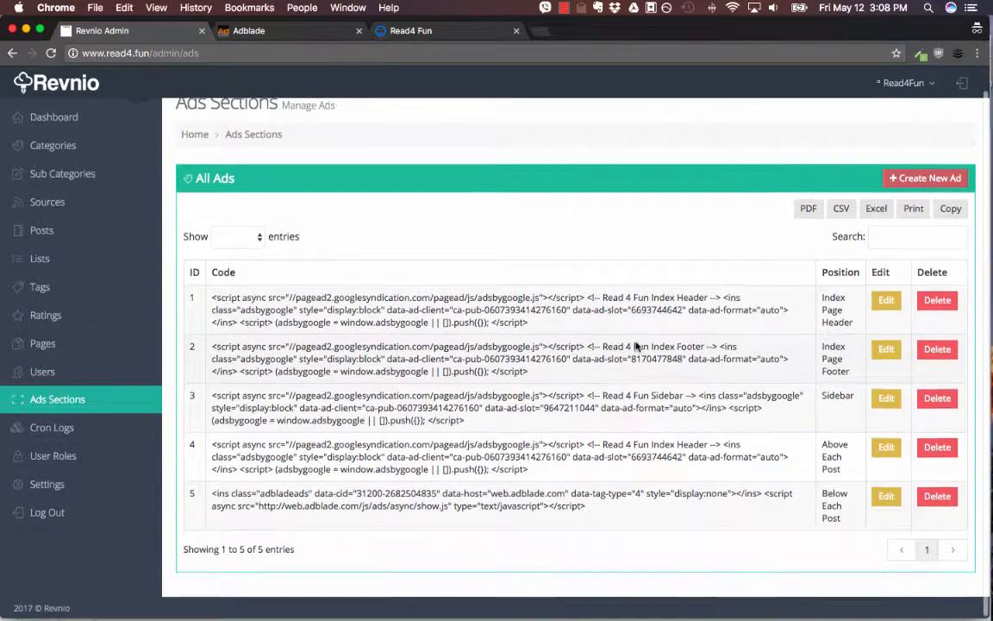
scroll(636, 347, "up", 1)
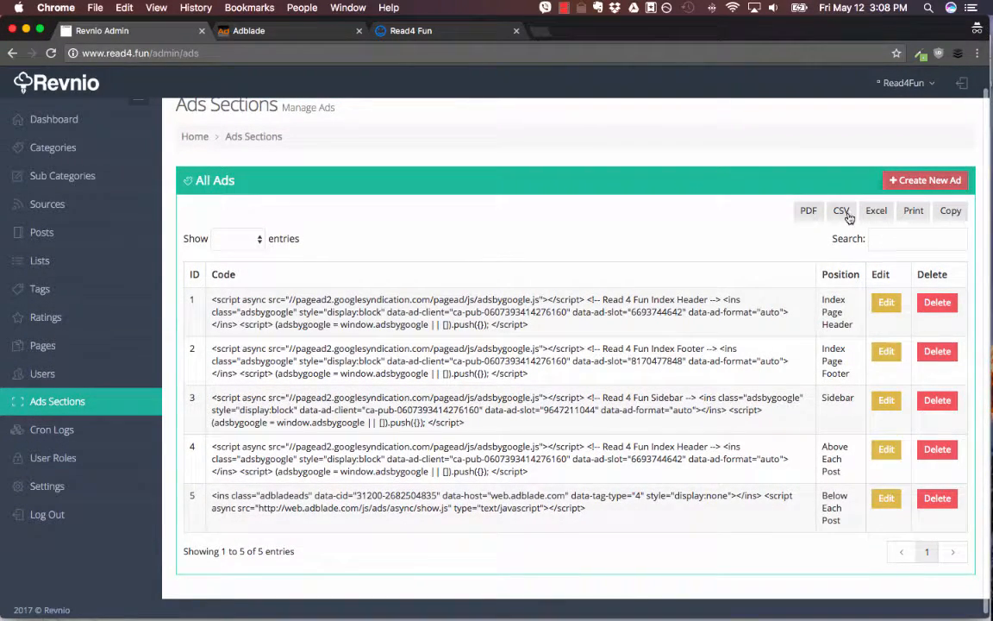
Start a new ad with the copied Adblade code and set its position to Below Each Post.
left_click(927, 180)
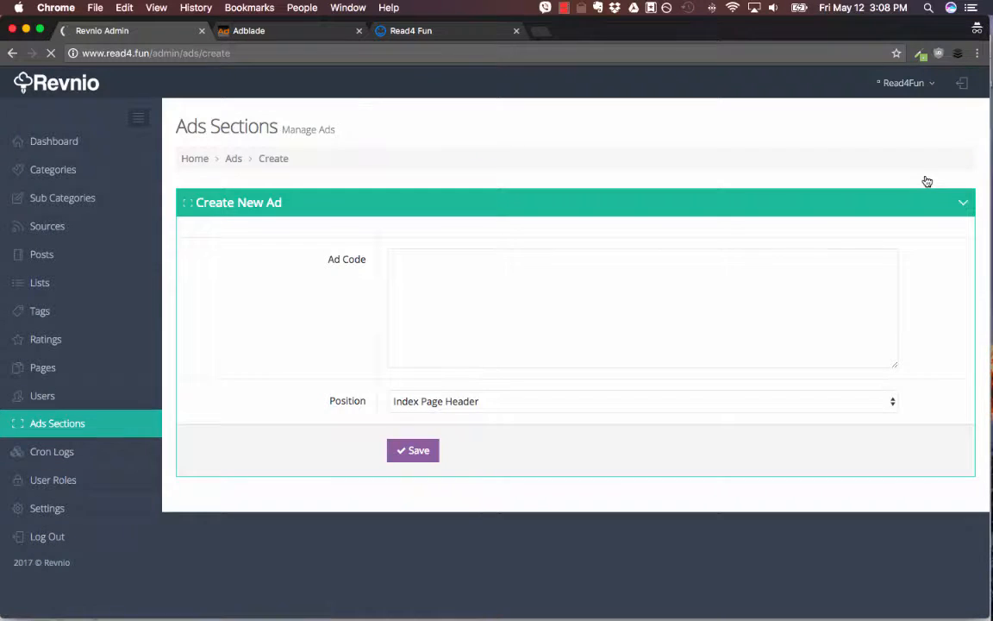
left_click(649, 283)
key("cmd+v")
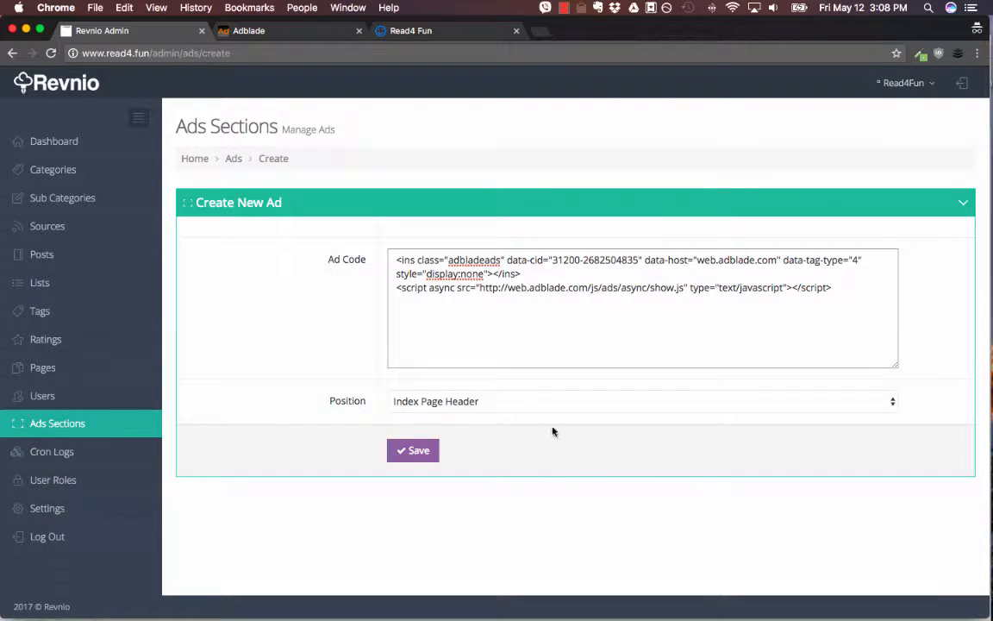
left_click(492, 404)
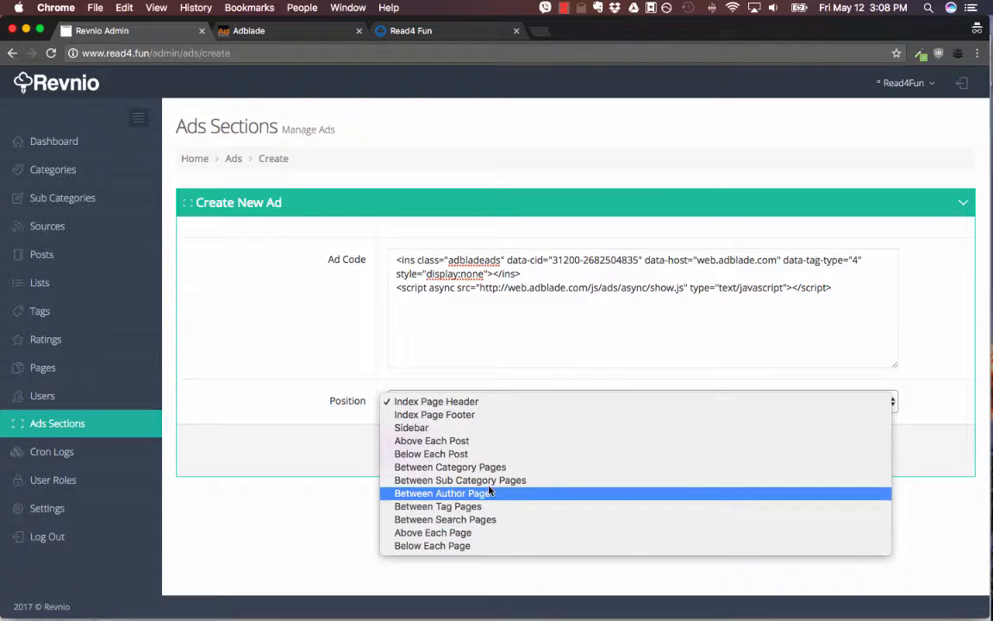
left_click(469, 453)
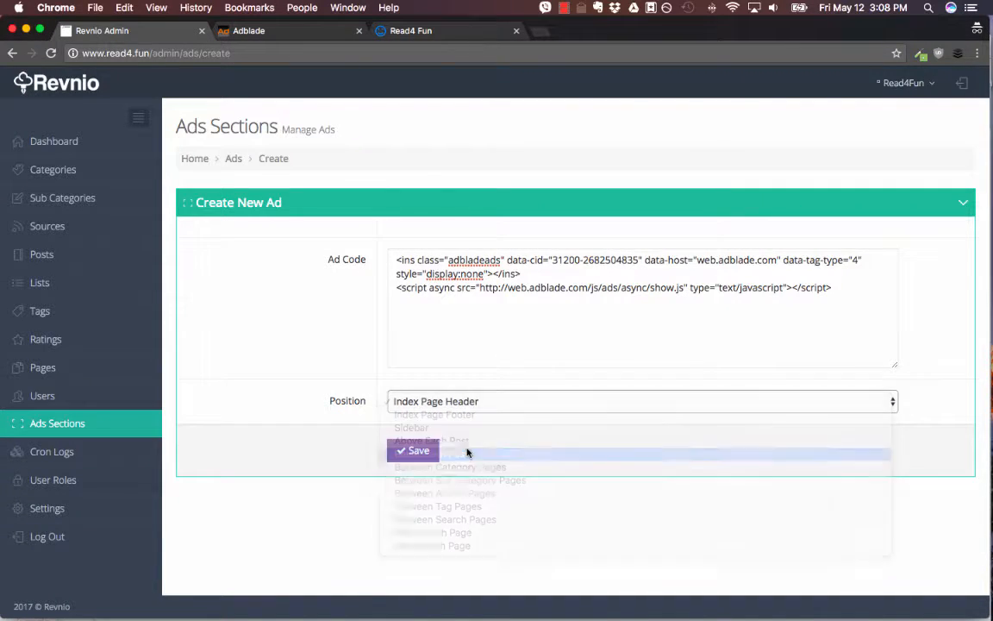
Review the Adblade block between the post and the comments on the Read4Fun article page, and return to Revnio Admin.
left_click(406, 32)
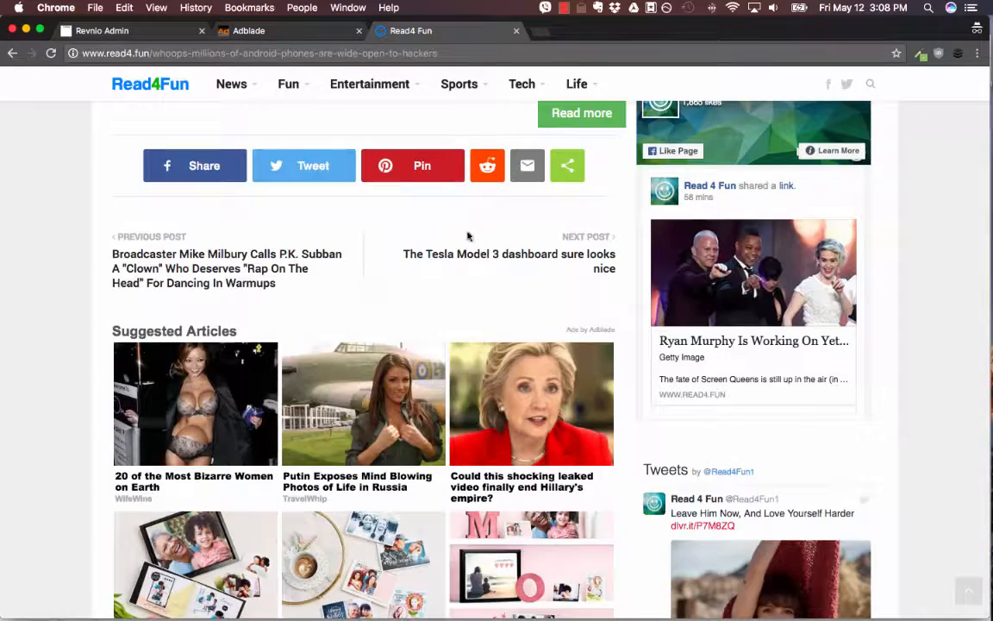
scroll(304, 317, "down", 5)
scroll(304, 319, "down", 3)
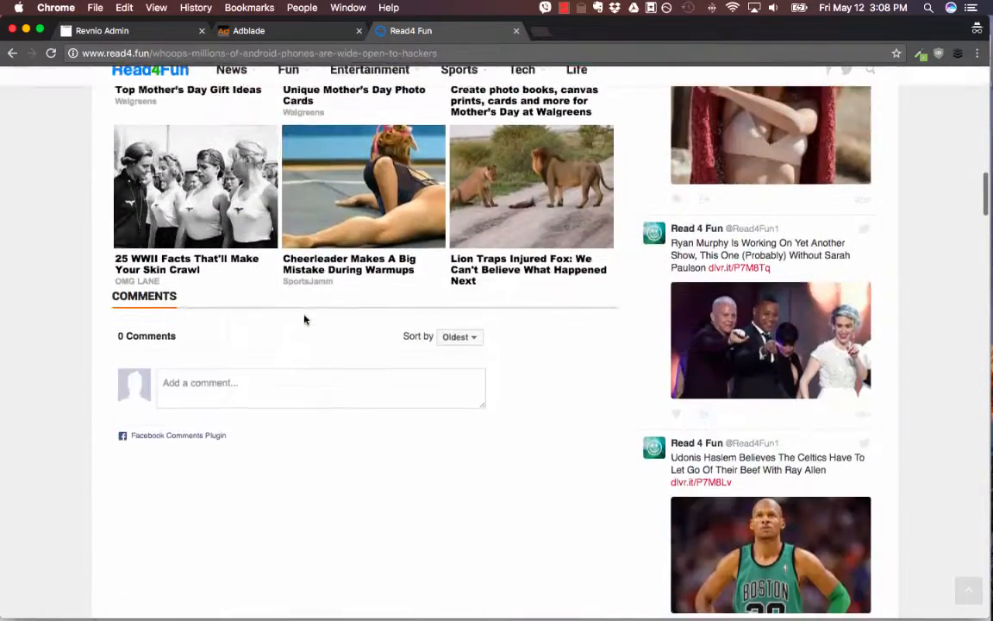
scroll(304, 319, "up", 2)
left_click(140, 36)
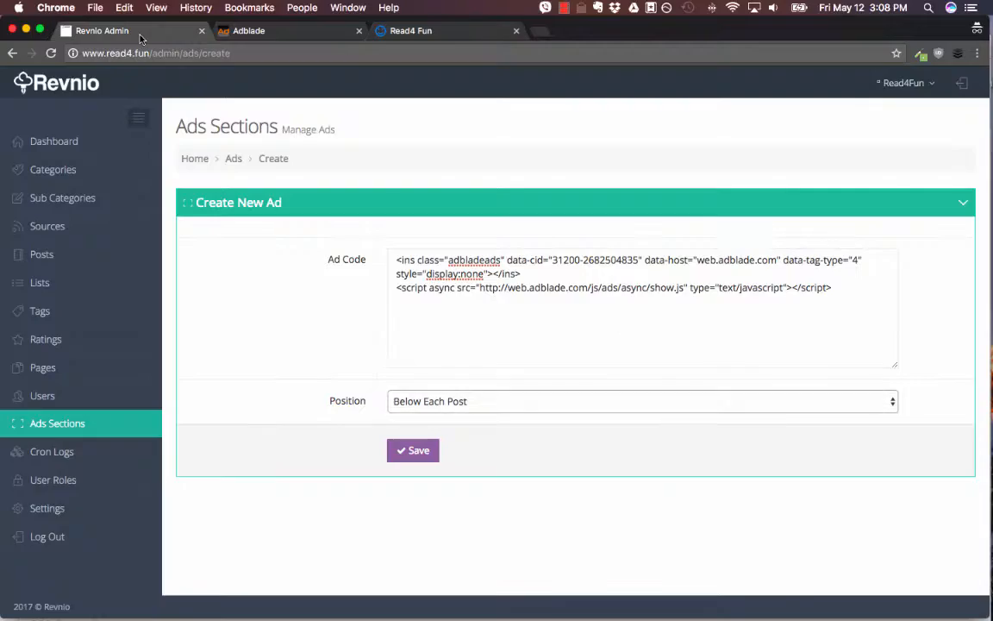
Review the position options, change the new ad's position to Sidebar, and select all of its ad code.
left_click(522, 403)
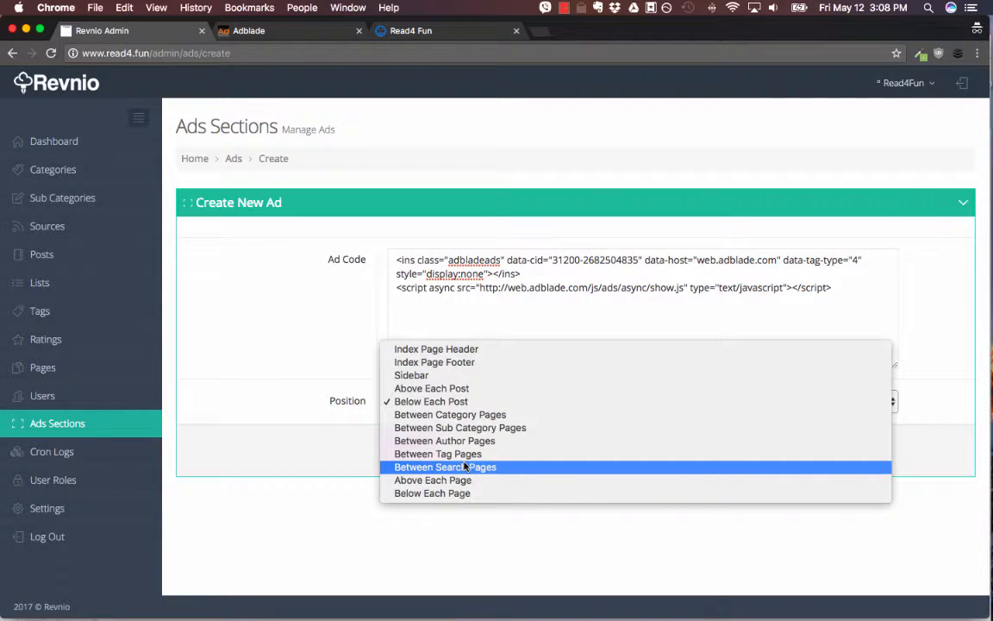
left_click(239, 331)
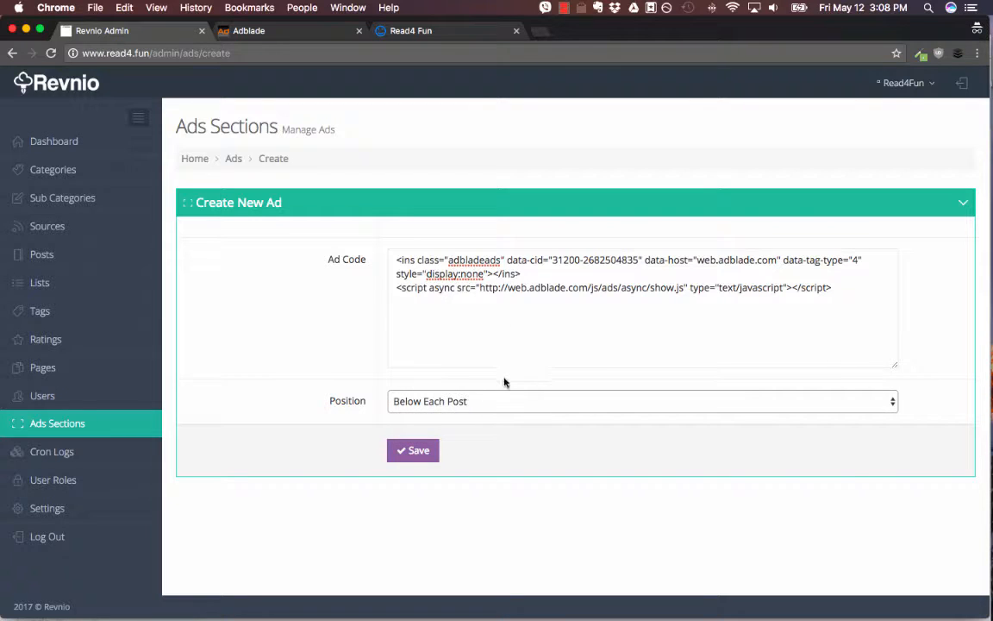
left_click(491, 410)
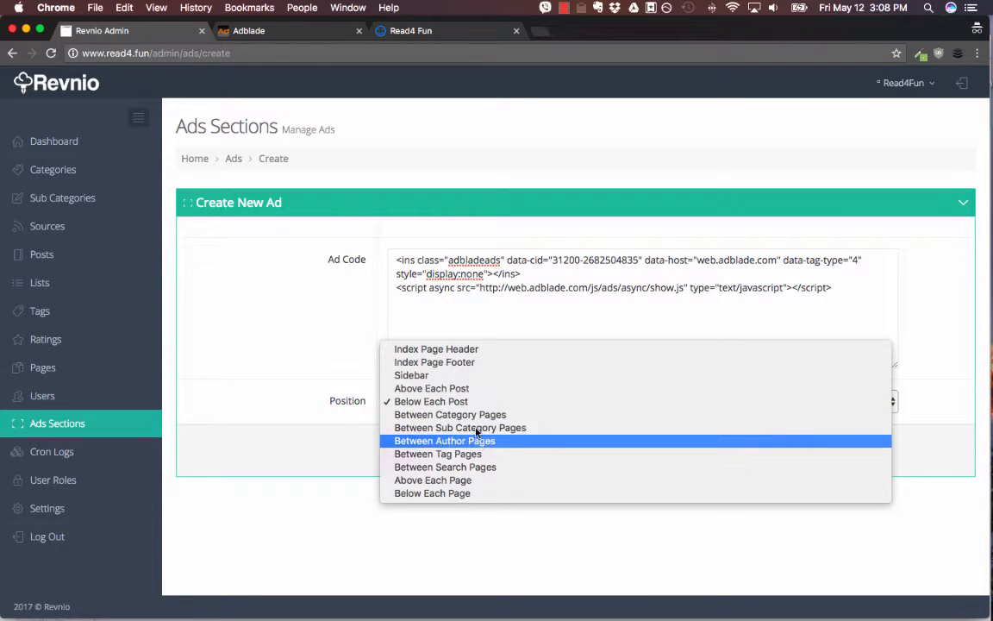
left_click(422, 376)
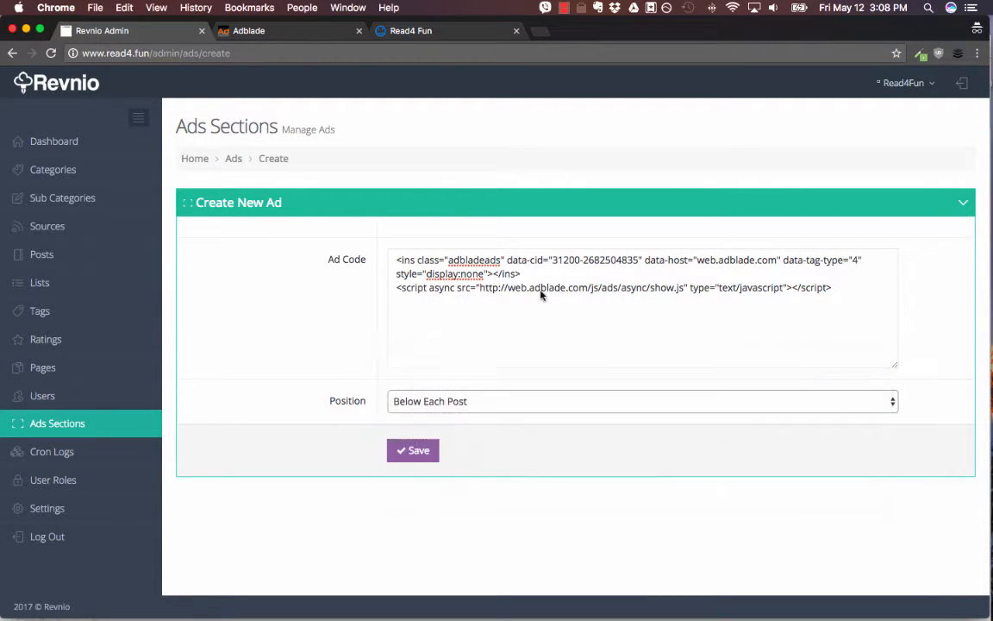
key("super+a")
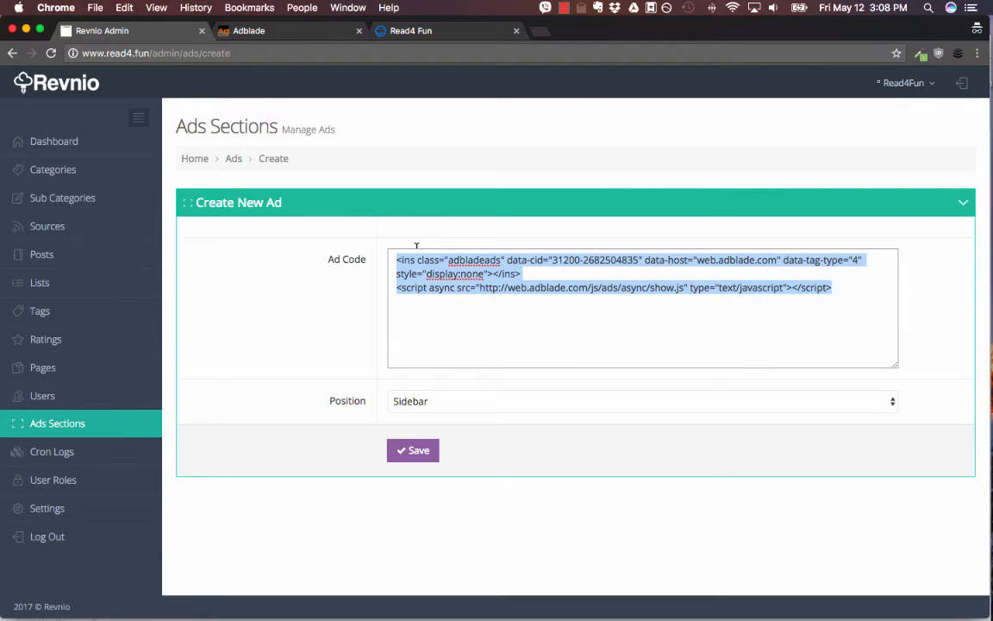